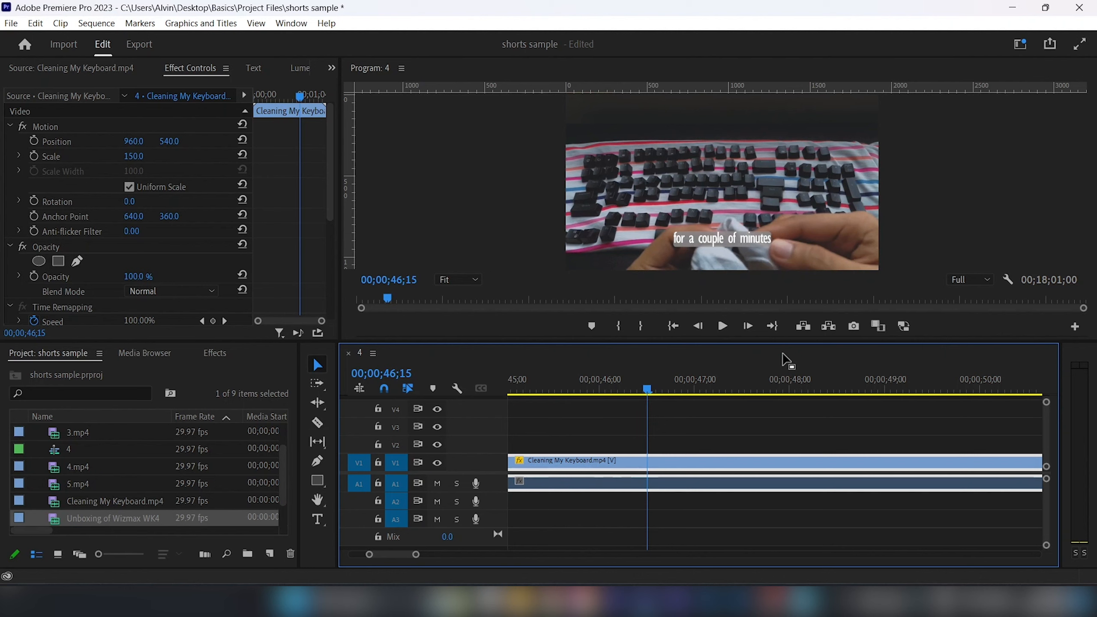
# Step through the Cleaning My Keyboard clip in five-frame jumps, back to 00;00;46;00 and forward to 00;00;47;05
pyautogui.press('Left')
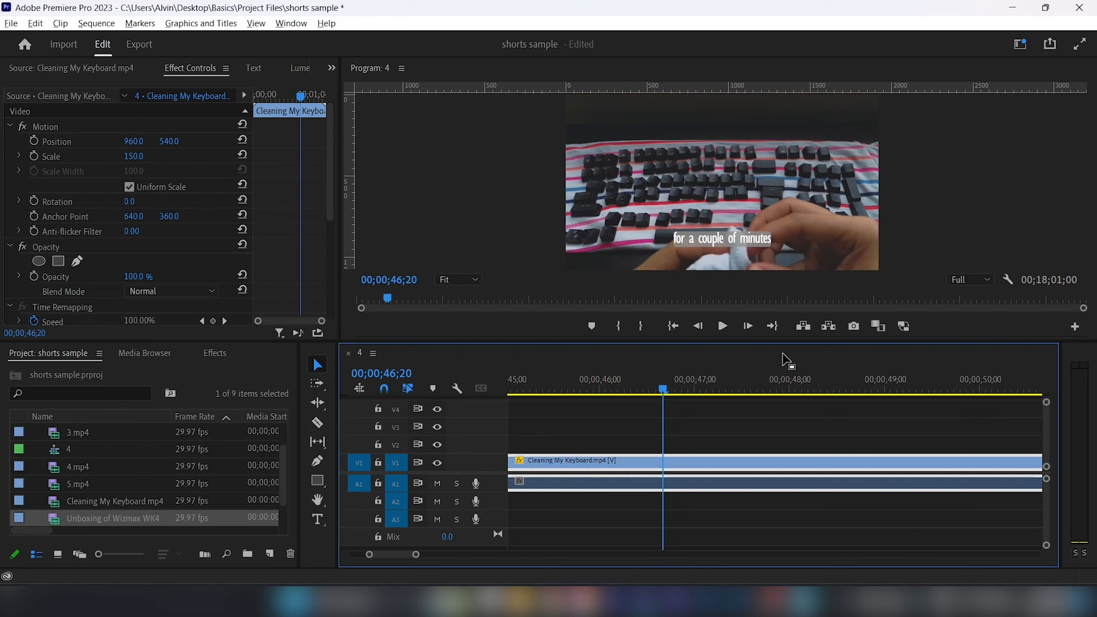
pyautogui.hotkey('shift', 'Left')
pyautogui.hotkey('shift', 'Left')
pyautogui.hotkey('shift', 'Left')
pyautogui.hotkey('shift', 'Left')
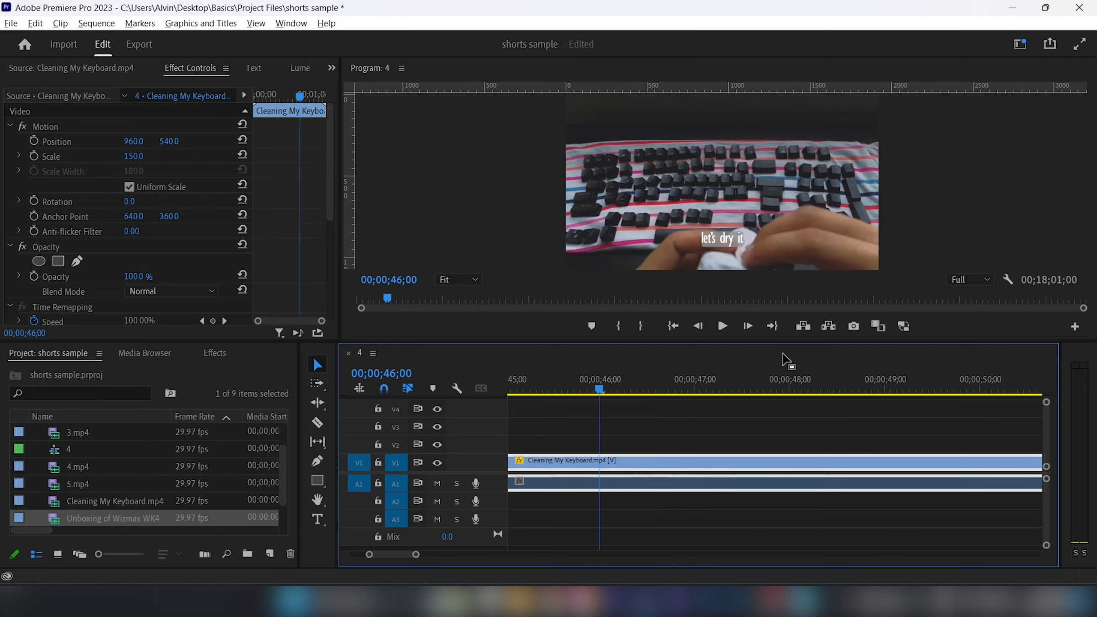
pyautogui.hotkey('shift', 'Right')
pyautogui.hotkey('shift', 'Right')
pyautogui.hotkey('shift', 'Right')
pyautogui.hotkey('shift', 'Right')
pyautogui.hotkey('shift', 'Right')
pyautogui.hotkey('shift', 'Right')
pyautogui.hotkey('shift', 'Right')
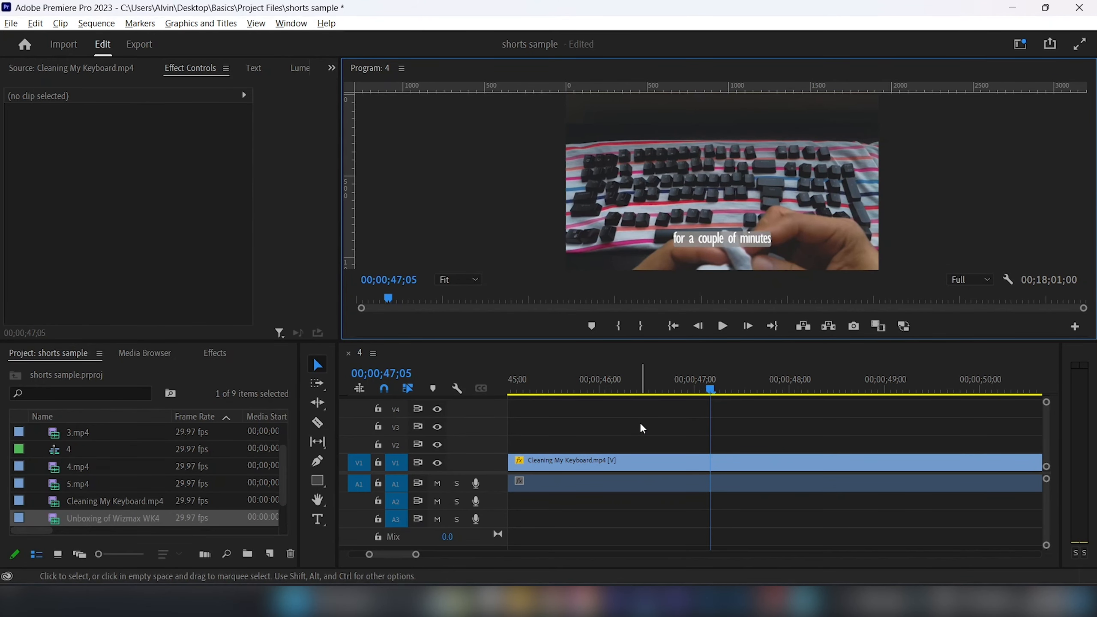
# Add a text graphic reading "test" near the middle of the video frame at 00;00;47;05
pyautogui.press('t')
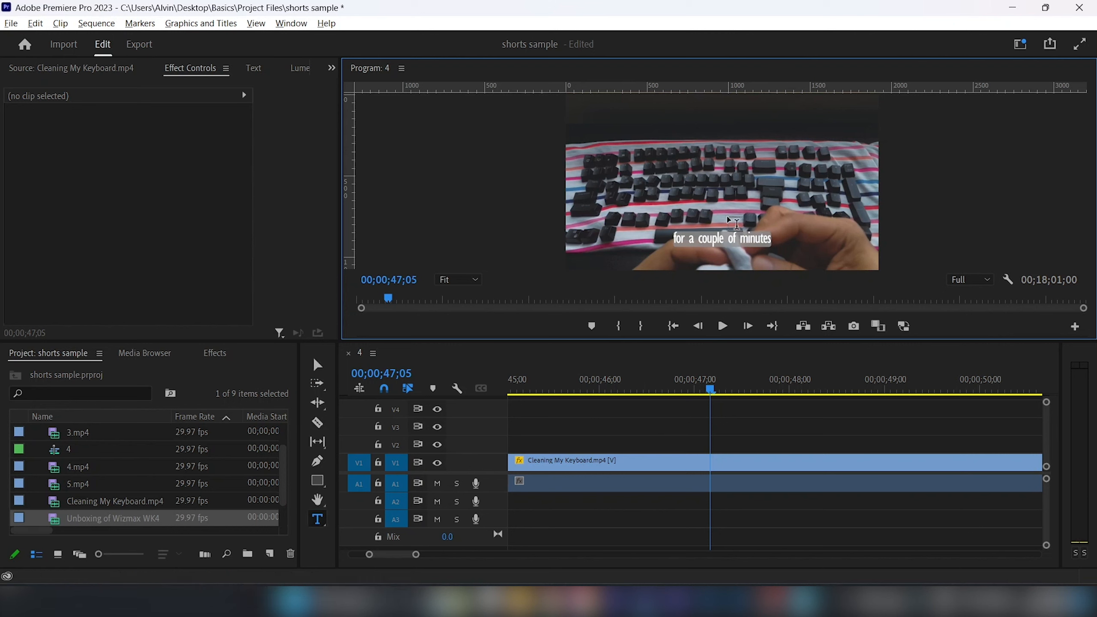
pyautogui.click(692, 191)
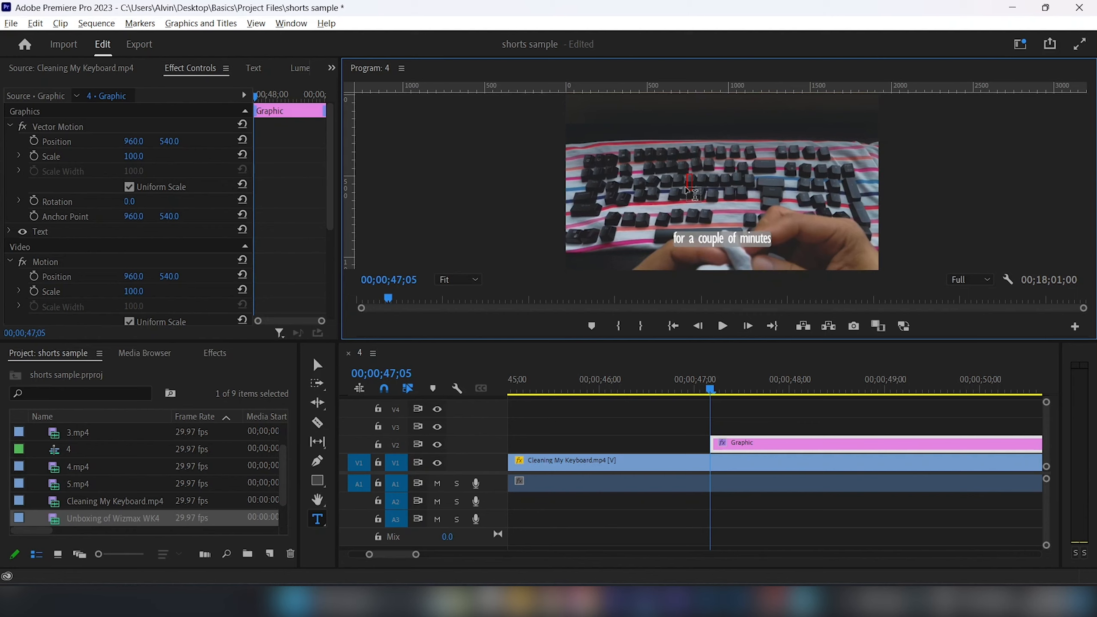
pyautogui.write('test')
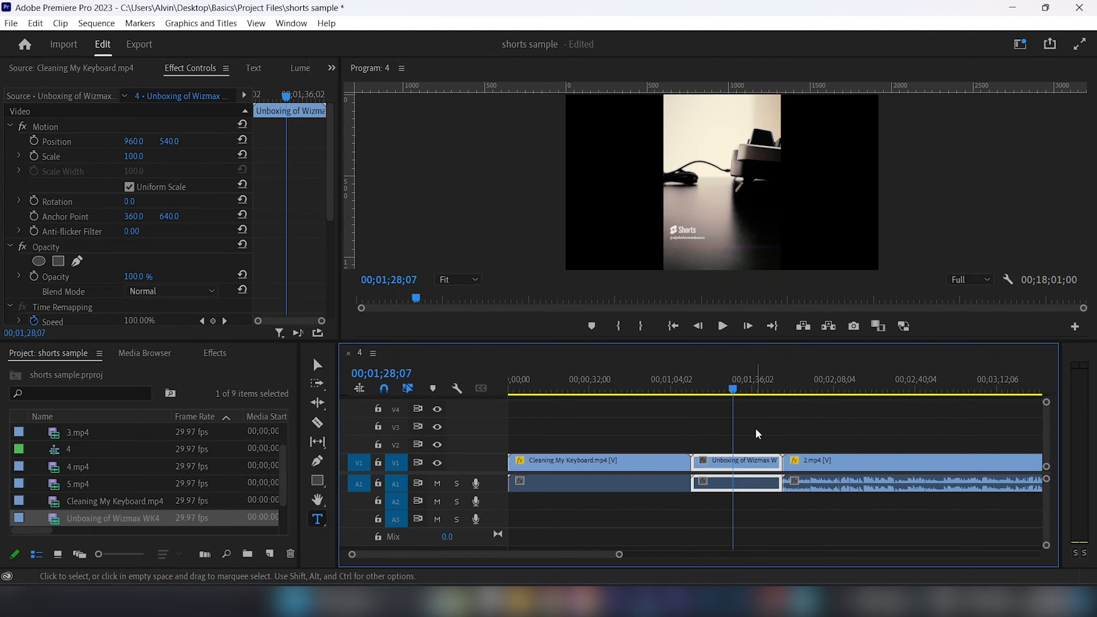
# Rate-stretch the Unboxing of Wizmax WK4 clip to about a third of its length and play it from its start
pyautogui.press('r')
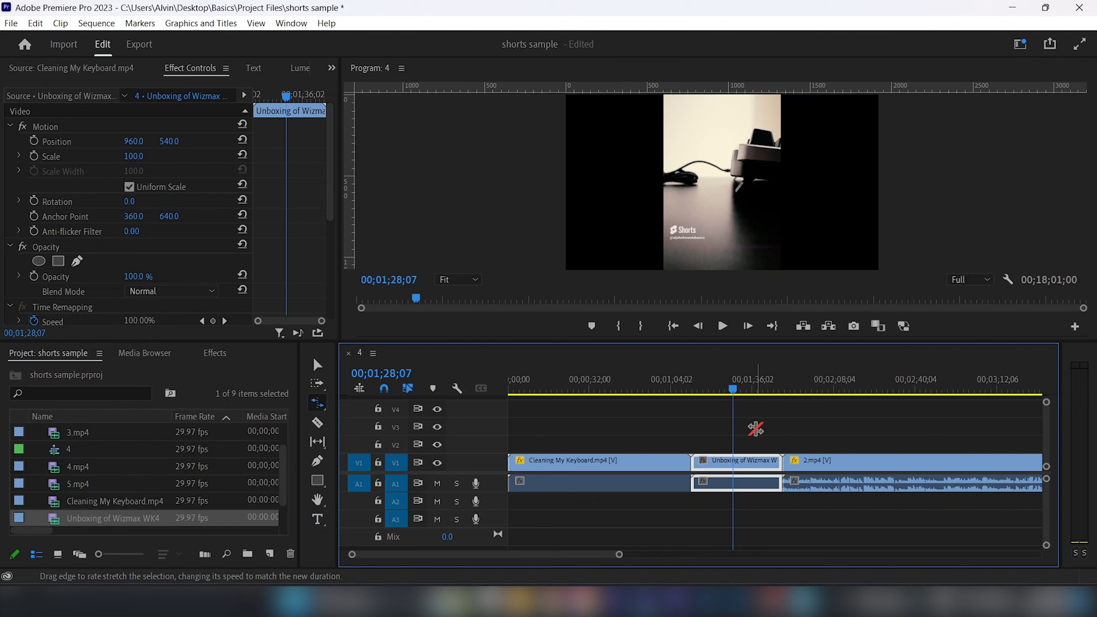
pyautogui.moveTo(776, 462); pyautogui.dragTo(715, 462)
pyautogui.click(693, 389)
pyautogui.press('space')
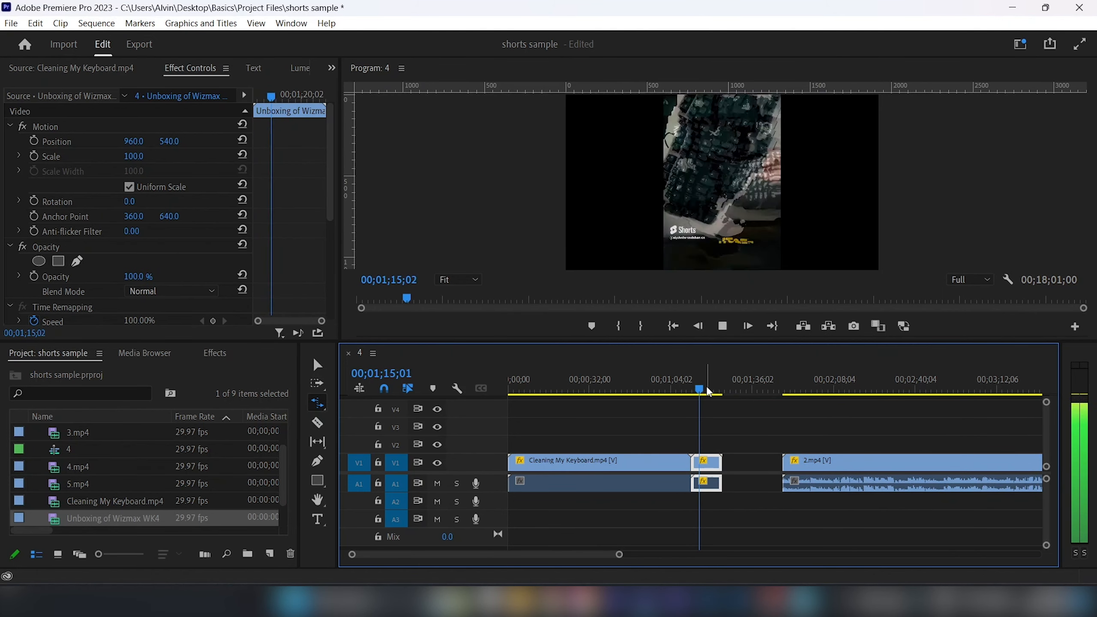
pyautogui.press('space')
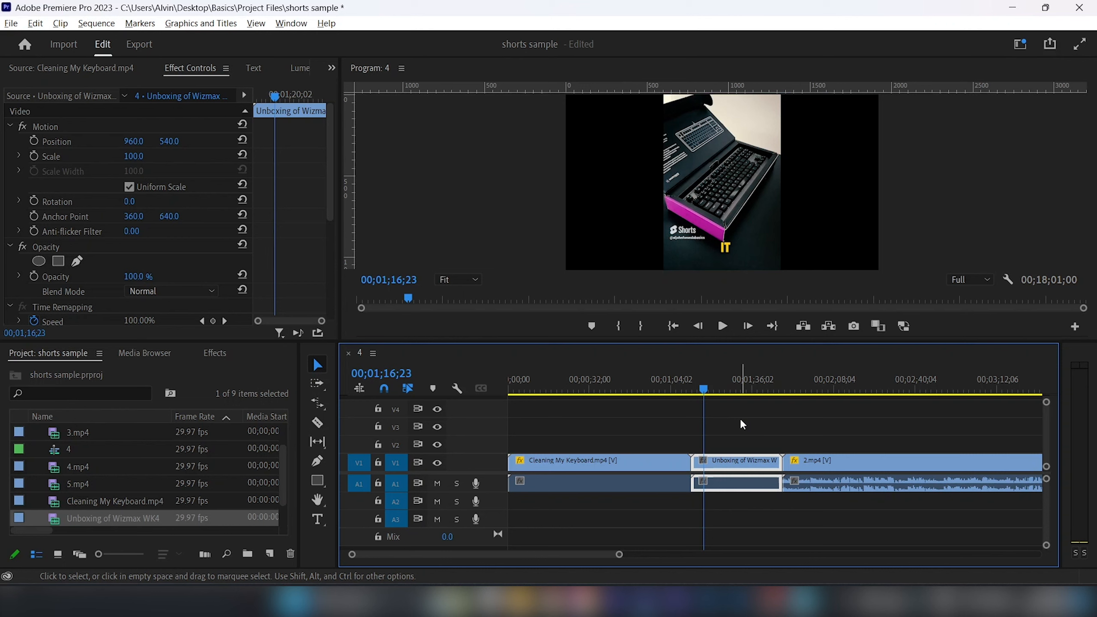
# Set the Unboxing of Wizmax WK4 clip's speed to 200%, change its time interpolation method, and play the clip from its start
pyautogui.hotkey('ctrl', 'r')
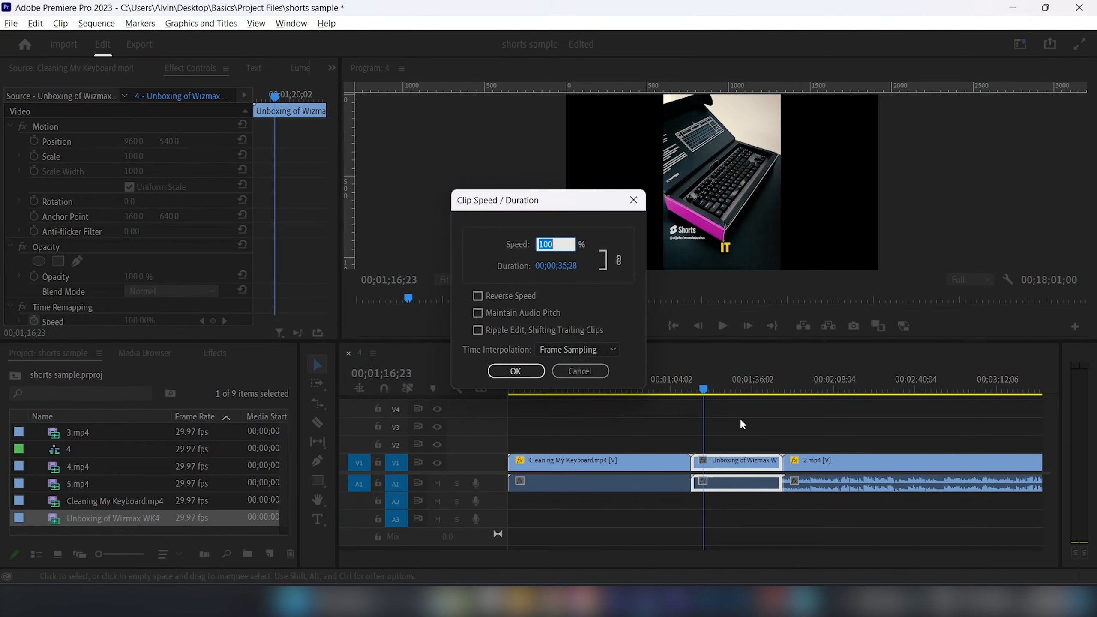
pyautogui.write('200')
pyautogui.click(596, 350)
pyautogui.click(575, 396)
pyautogui.click(523, 371)
pyautogui.click(693, 389)
pyautogui.press('space')
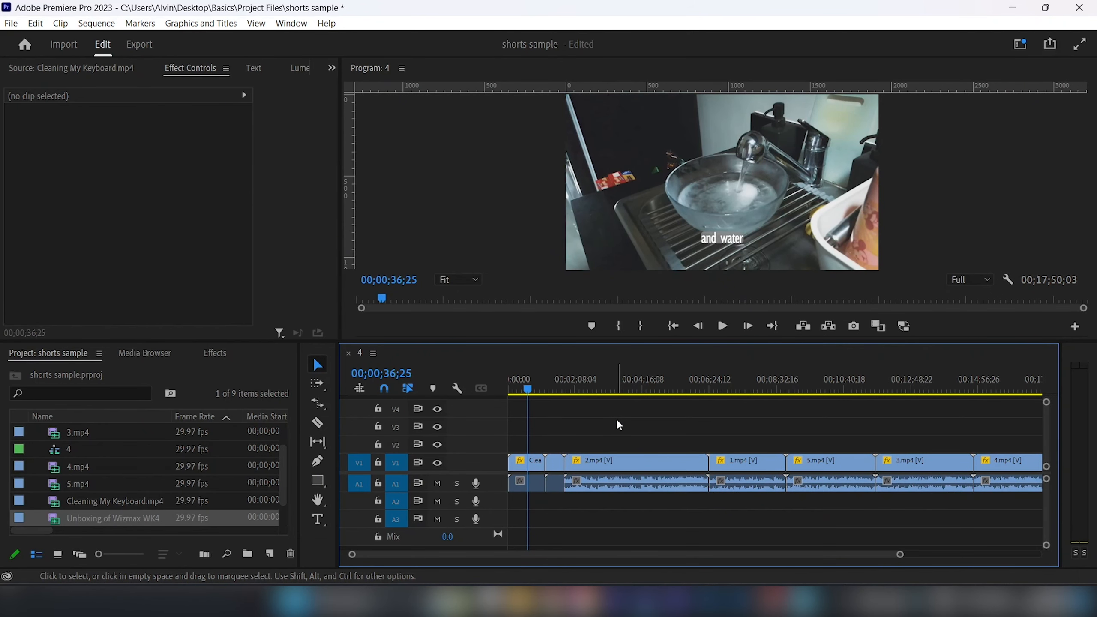
# Move the 5.mp4 clip and everything following it further along the sequence, and place another copy of 5.mp4 in the gap after 1.mp4
pyautogui.press('a')
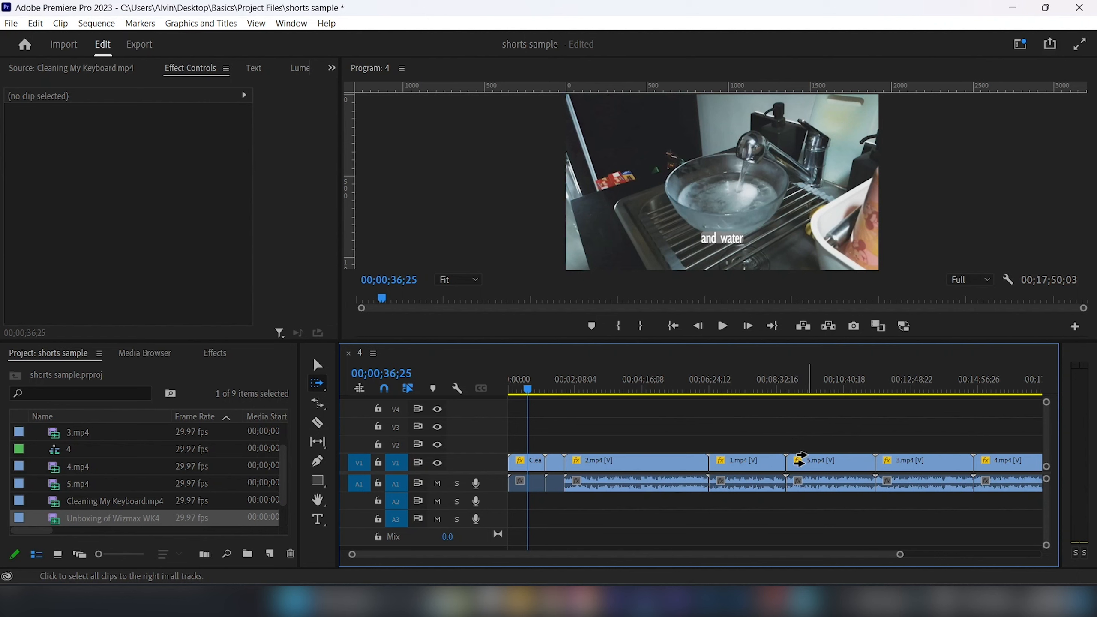
pyautogui.click(802, 462)
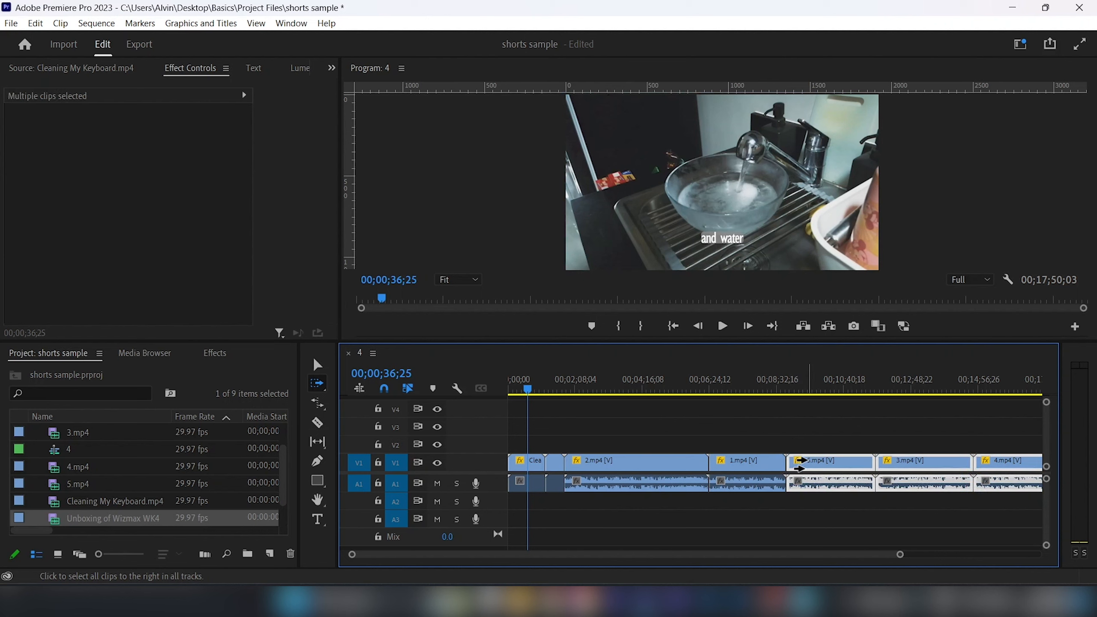
pyautogui.scroll(-5, 800, 463)
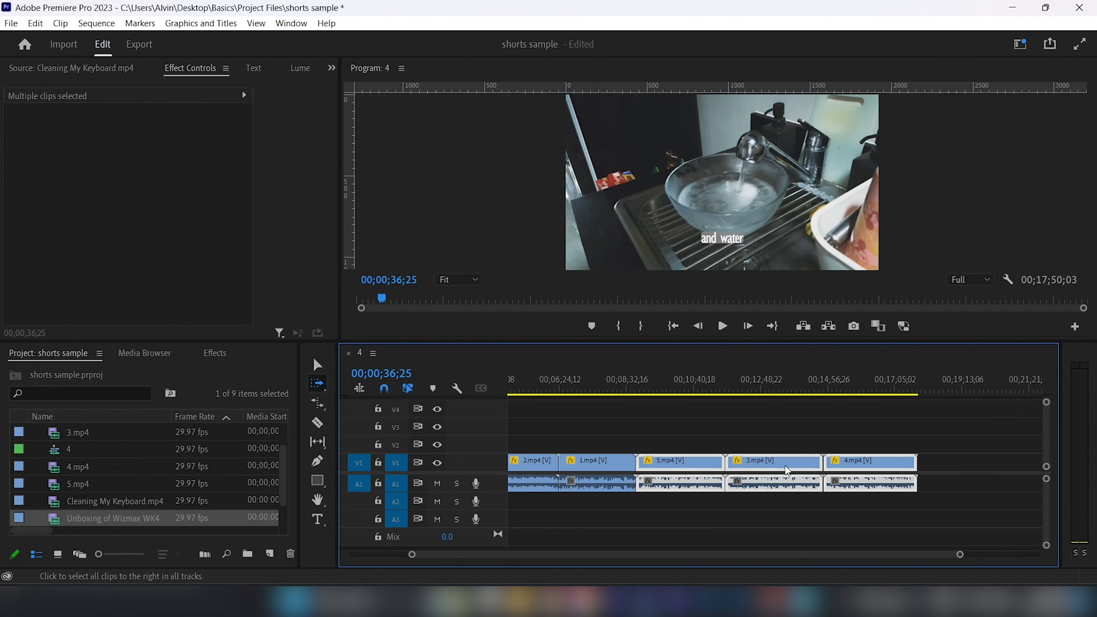
pyautogui.scroll(1, 734, 465)
pyautogui.moveTo(730, 465); pyautogui.dragTo(859, 467)
pyautogui.moveTo(77, 483); pyautogui.dragTo(711, 486)
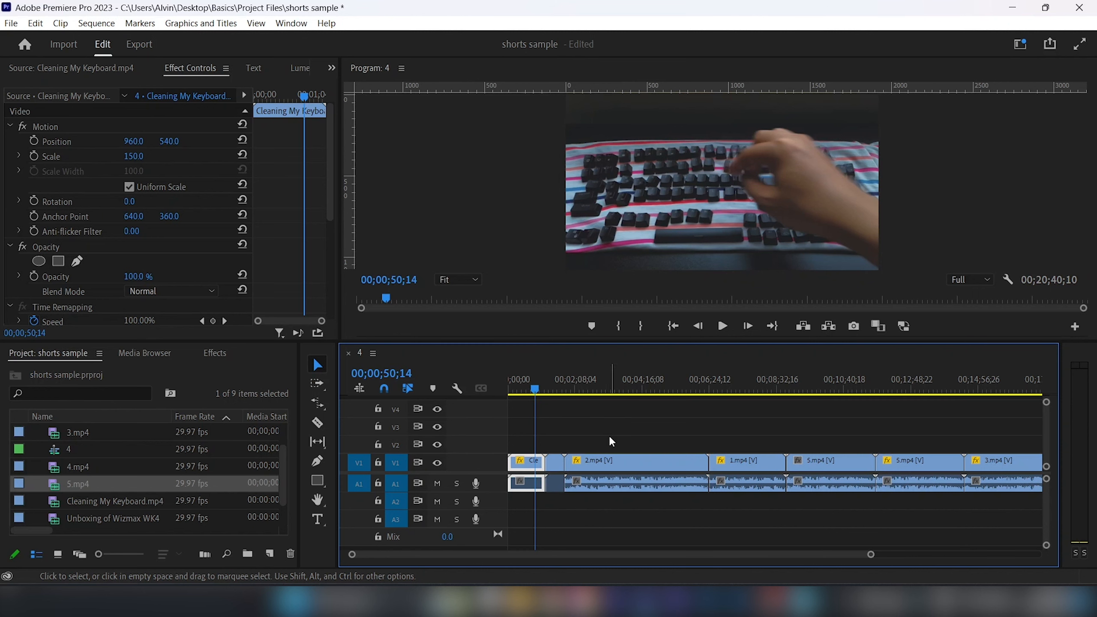
# Mark an in-to-out range from 00;00;50;14 to 00;05;16;21, then re-mark it around the 1.mp4 clip and both 5.mp4 clips
pyautogui.press('i')
pyautogui.click(676, 396)
pyautogui.press('o')
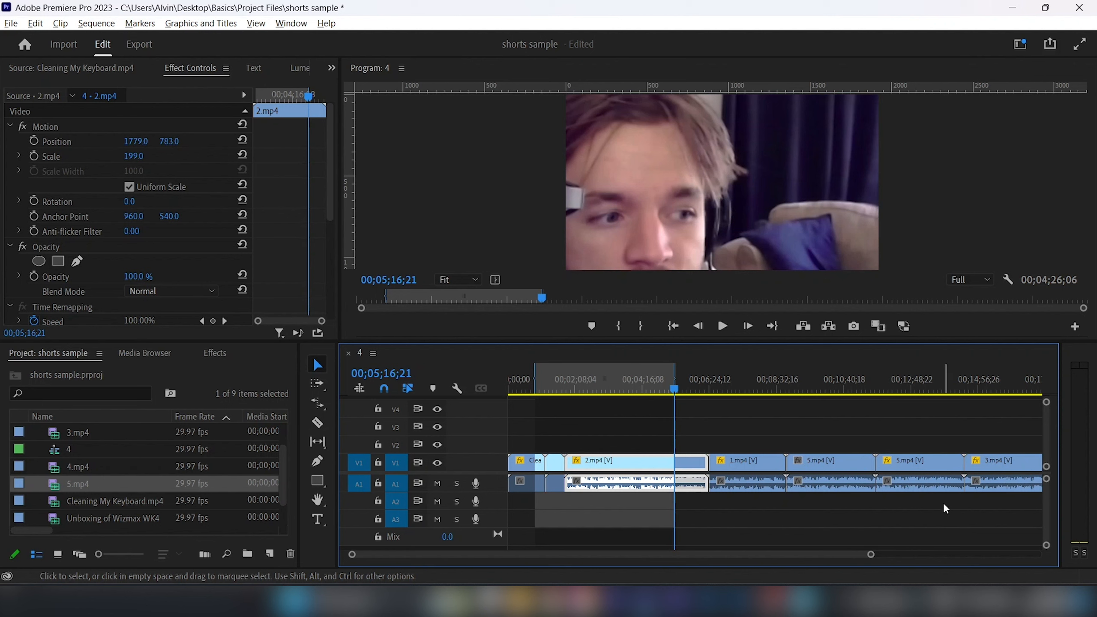
pyautogui.moveTo(943, 503); pyautogui.dragTo(751, 452)
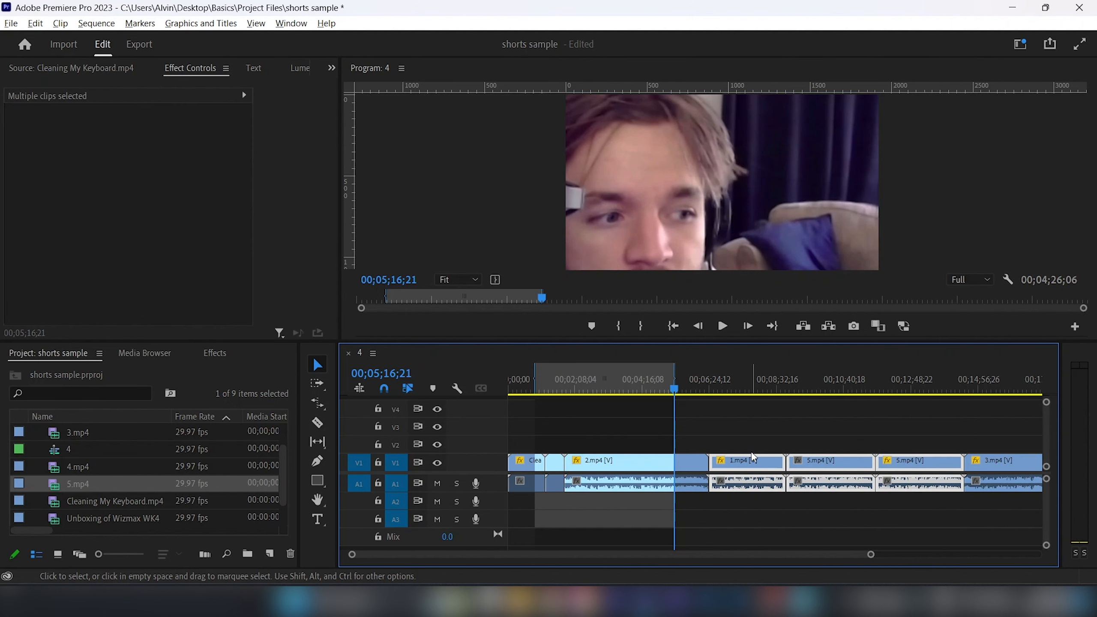
pyautogui.press('/')
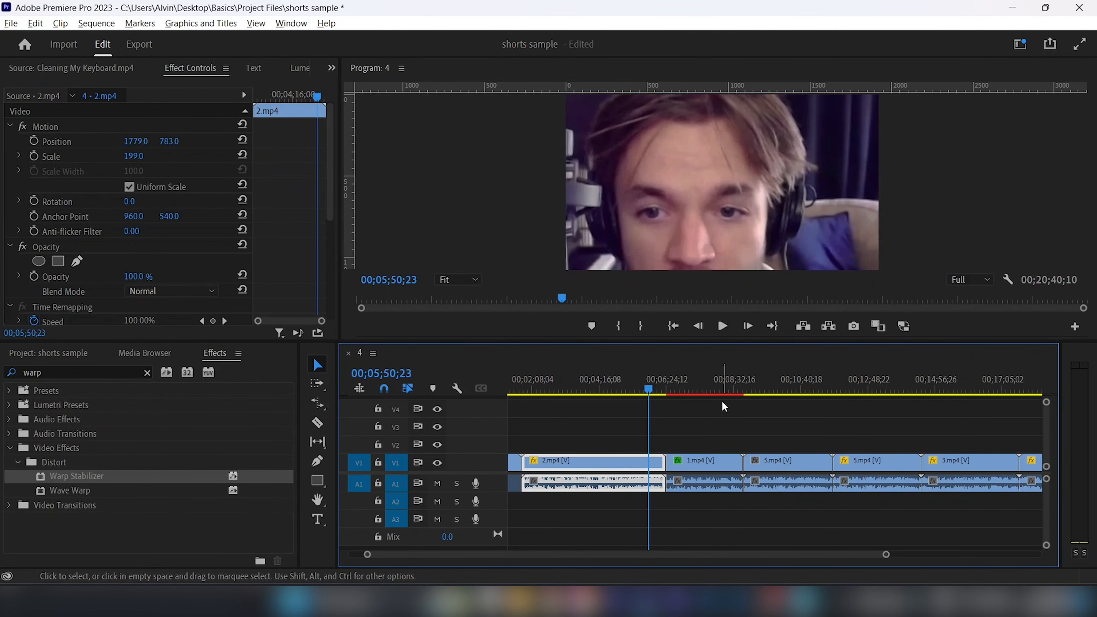
# Mark the in-to-out range over the 1.mp4 clip and render the effects within it
pyautogui.click(707, 483)
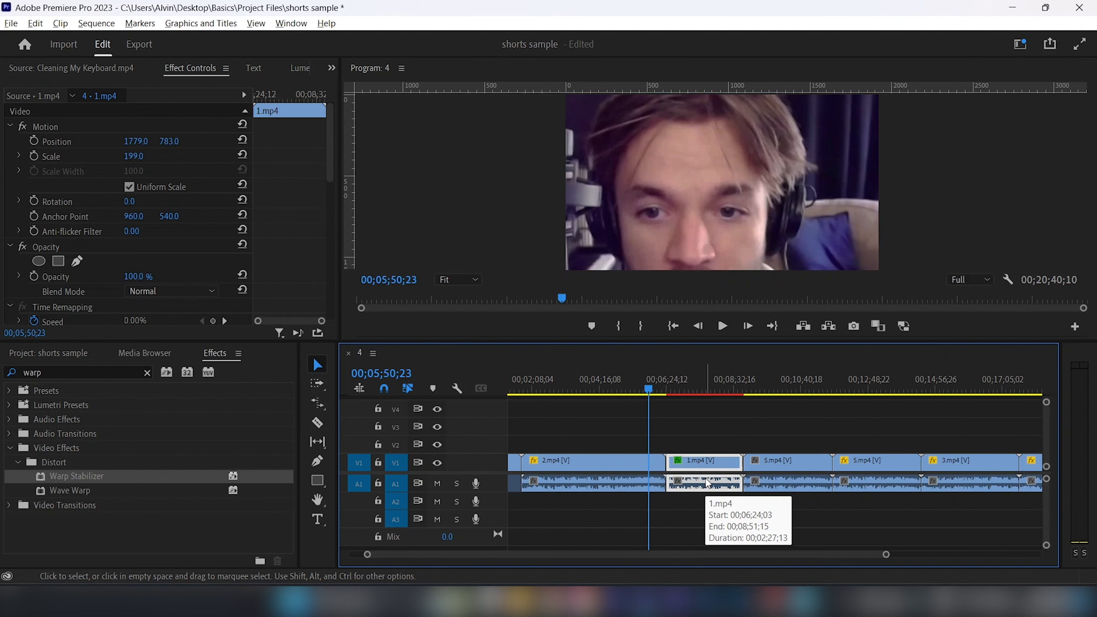
pyautogui.press('x')
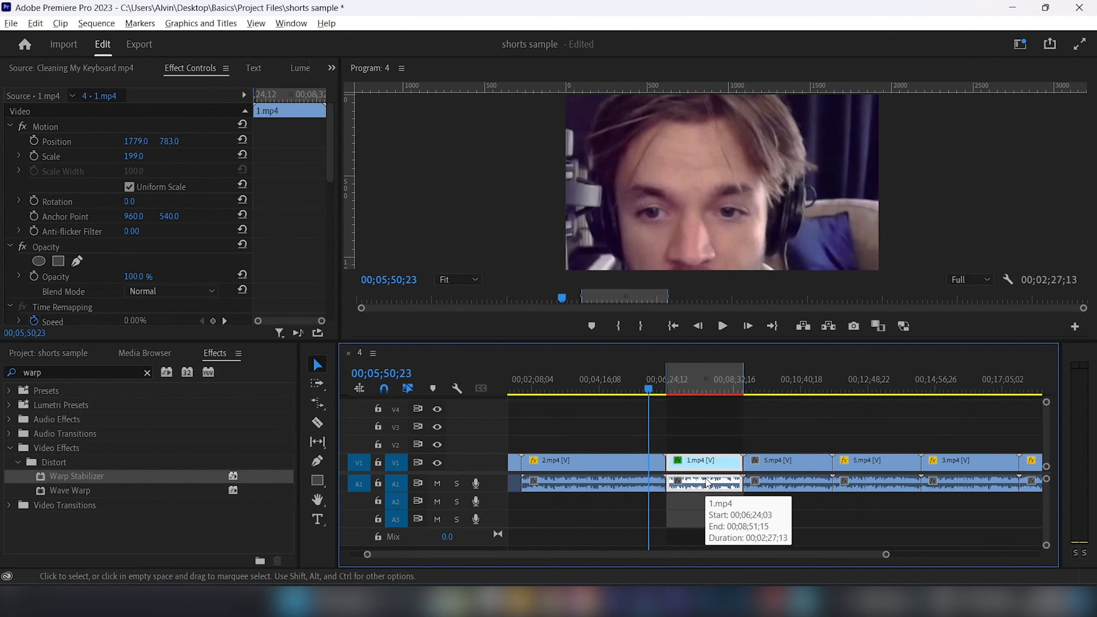
pyautogui.press('Return')
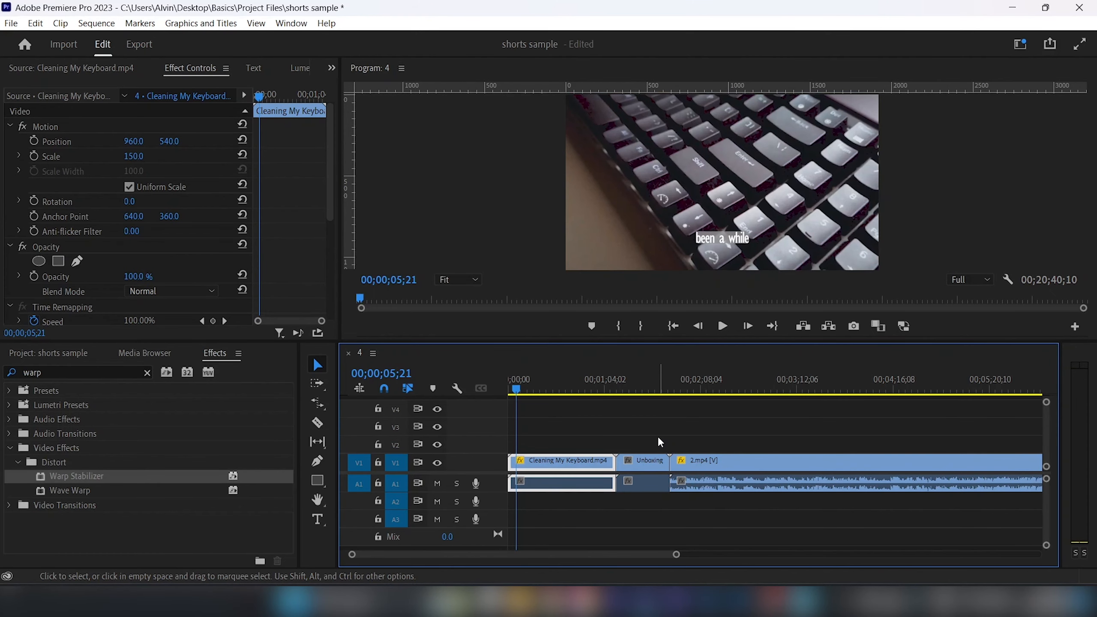
# Try to nest the Cleaning My Keyboard and Unboxing clips into one sequence using the default name
pyautogui.moveTo(660, 438); pyautogui.dragTo(597, 455)
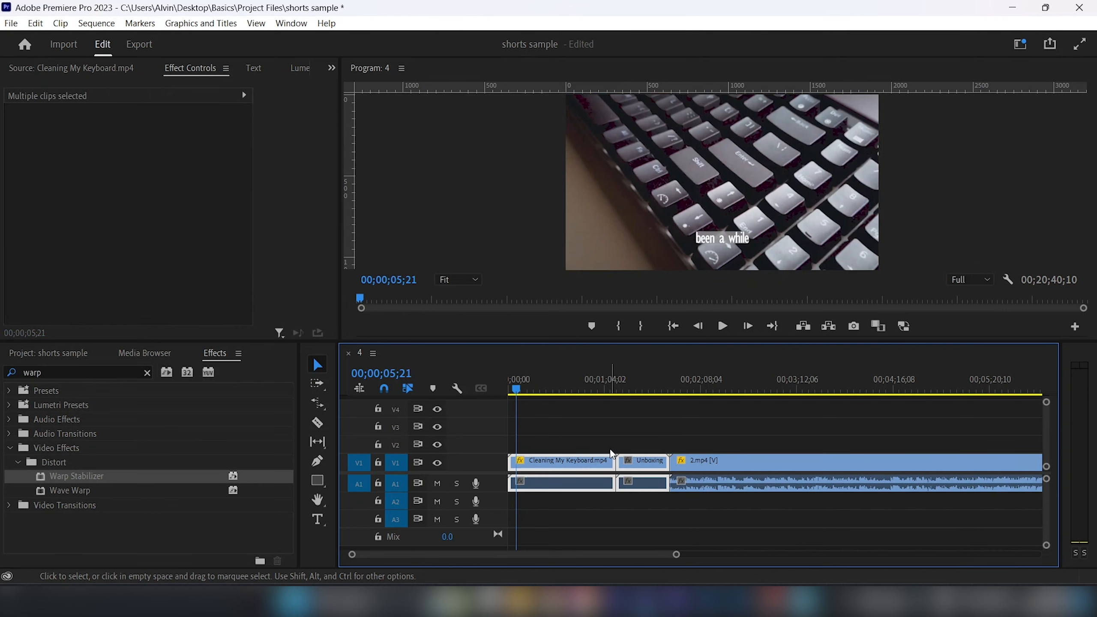
pyautogui.press('n')
pyautogui.press('Return')
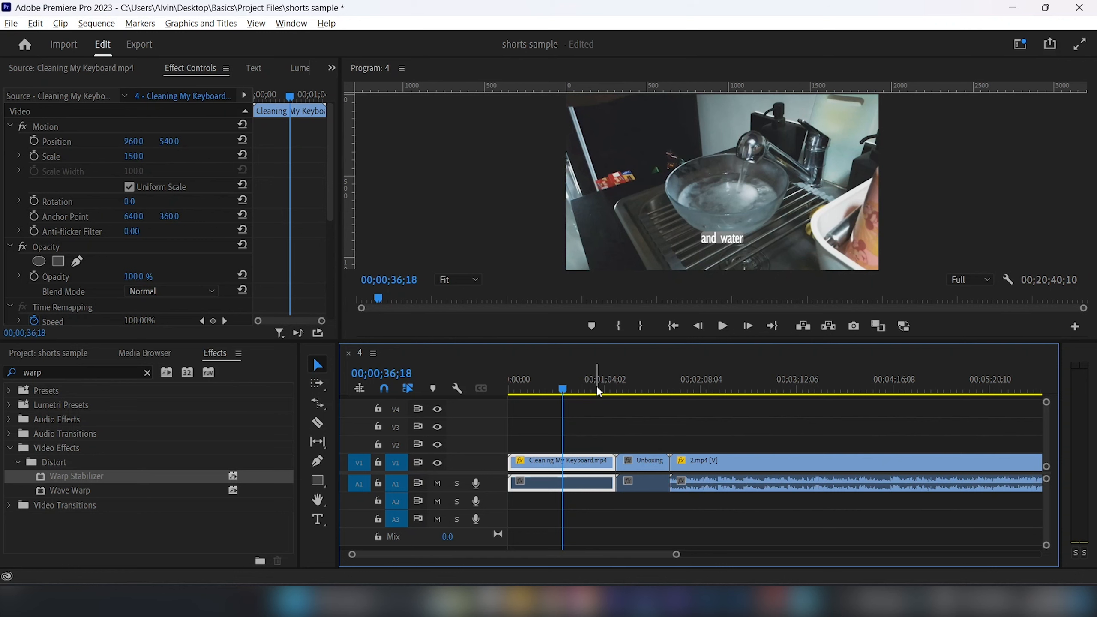
# Open the audio gain settings for the Cleaning My Keyboard clip
pyautogui.press('g')
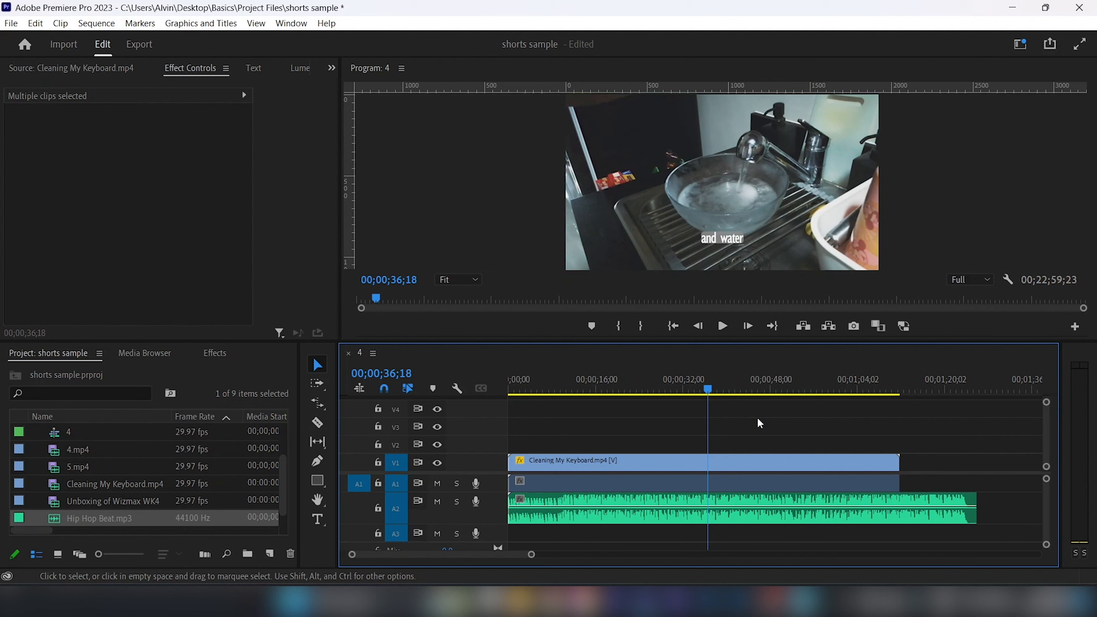
# Remix the Hip Hop Beat.mp3 music on track A2 so it ends with the Cleaning My Keyboard clip
pyautogui.press('b')
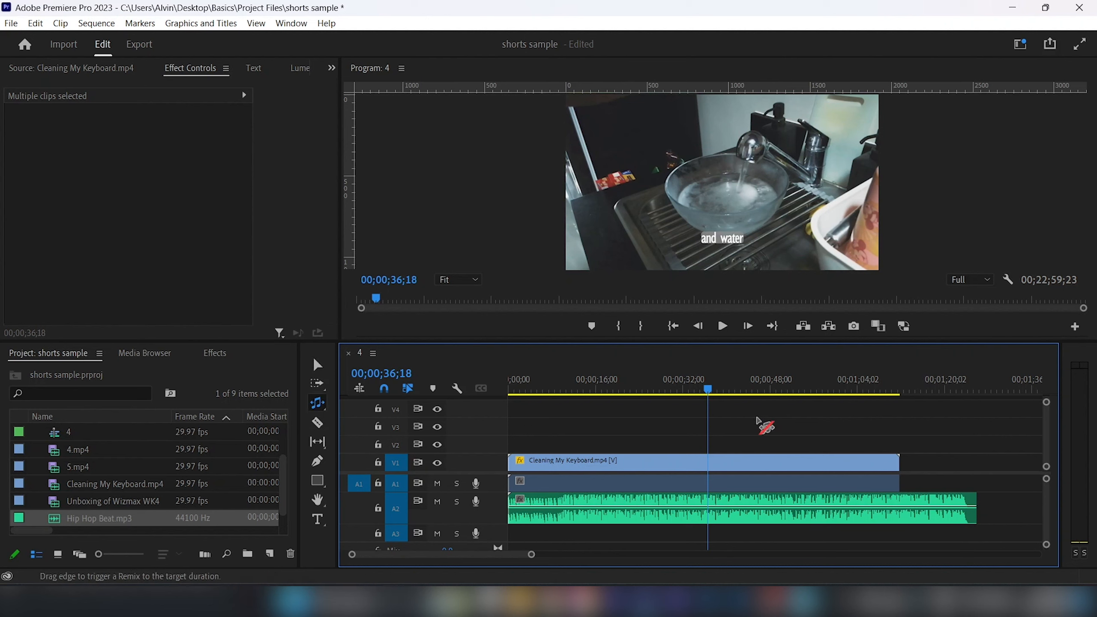
pyautogui.moveTo(976, 515); pyautogui.dragTo(897, 517)
pyautogui.scroll(-3, 769, 450)
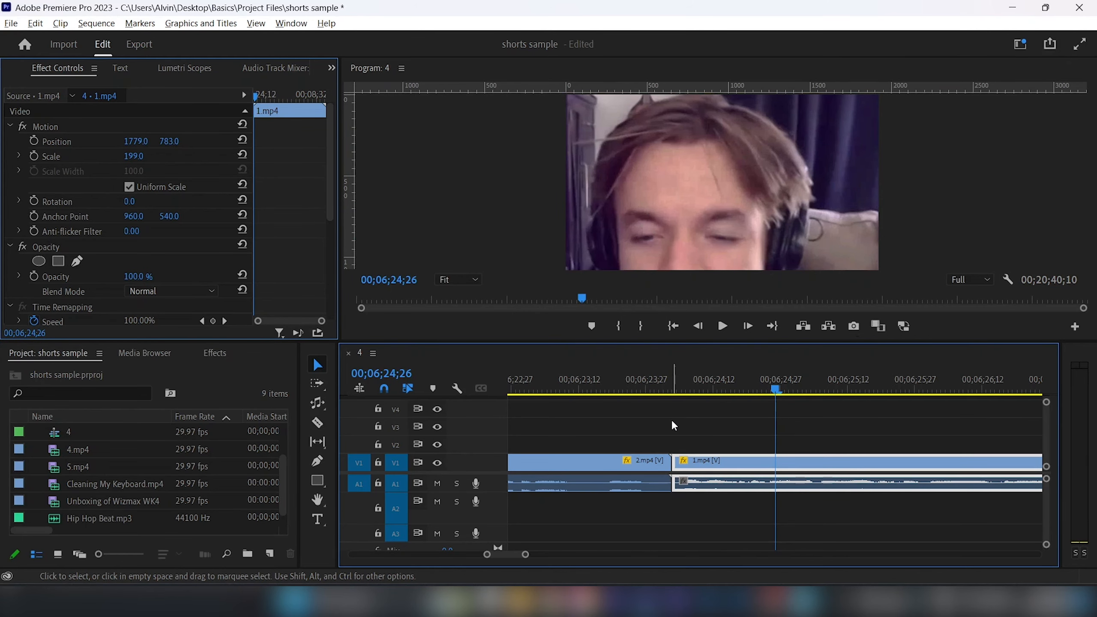
# Apply the default video and audio transitions between 2.mp4 and 1.mp4, and align the Cross Dissolve to Center at Cut
pyautogui.click(674, 462)
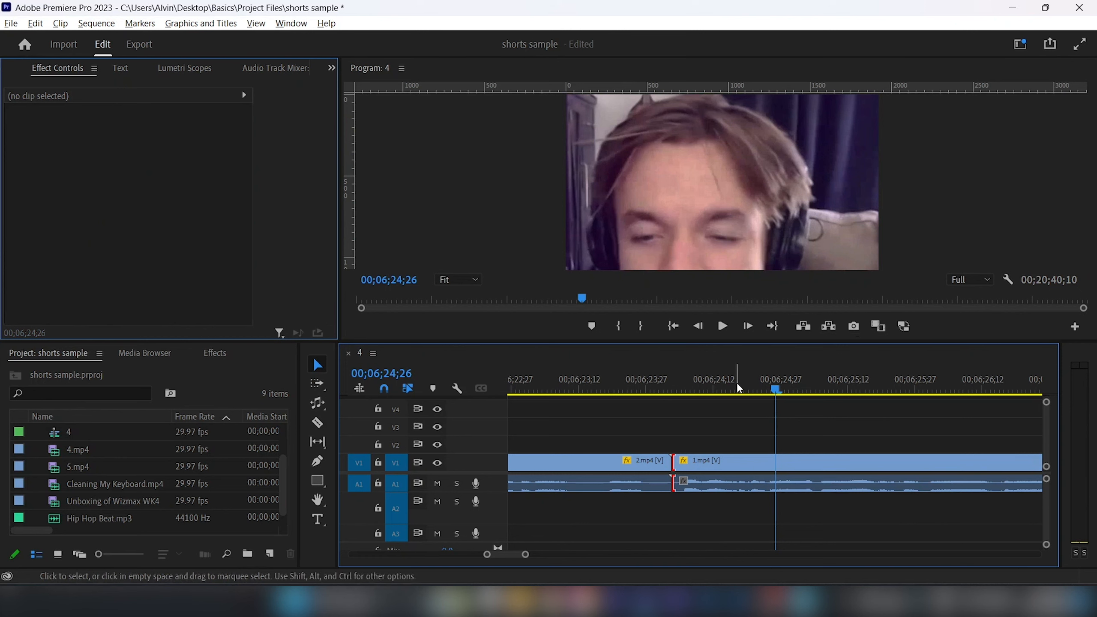
pyautogui.hotkey('shift', 'd')
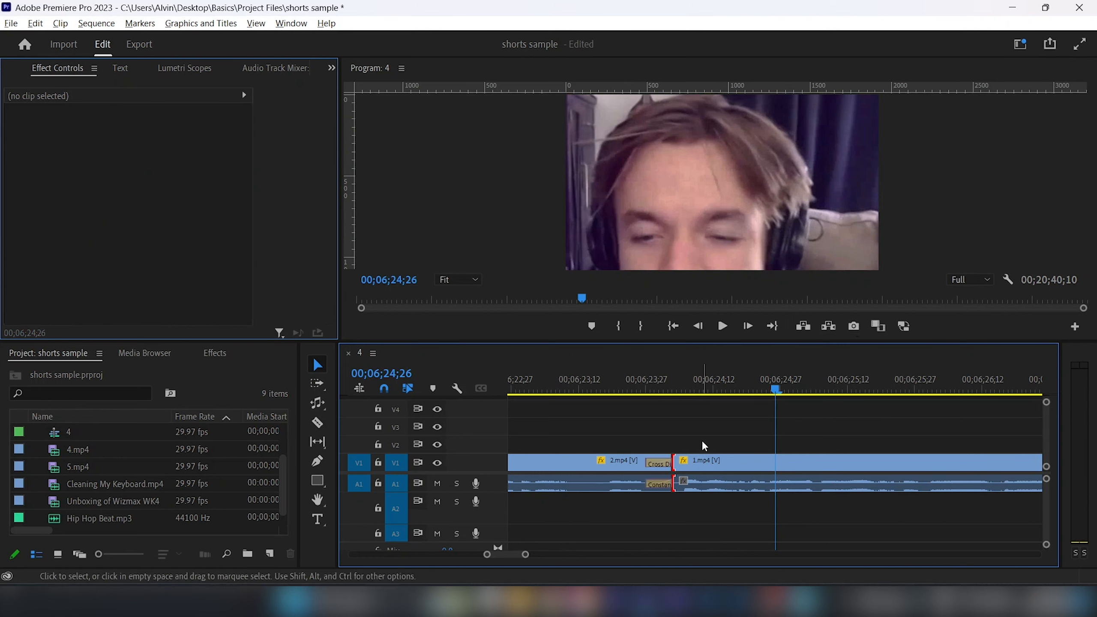
pyautogui.click(658, 464)
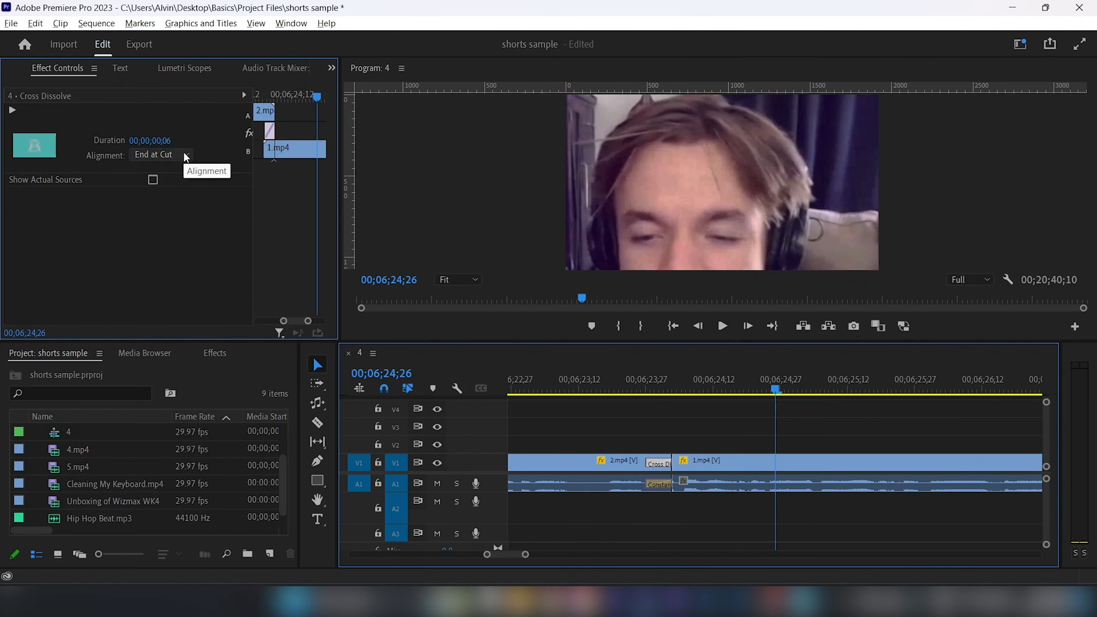
pyautogui.click(186, 155)
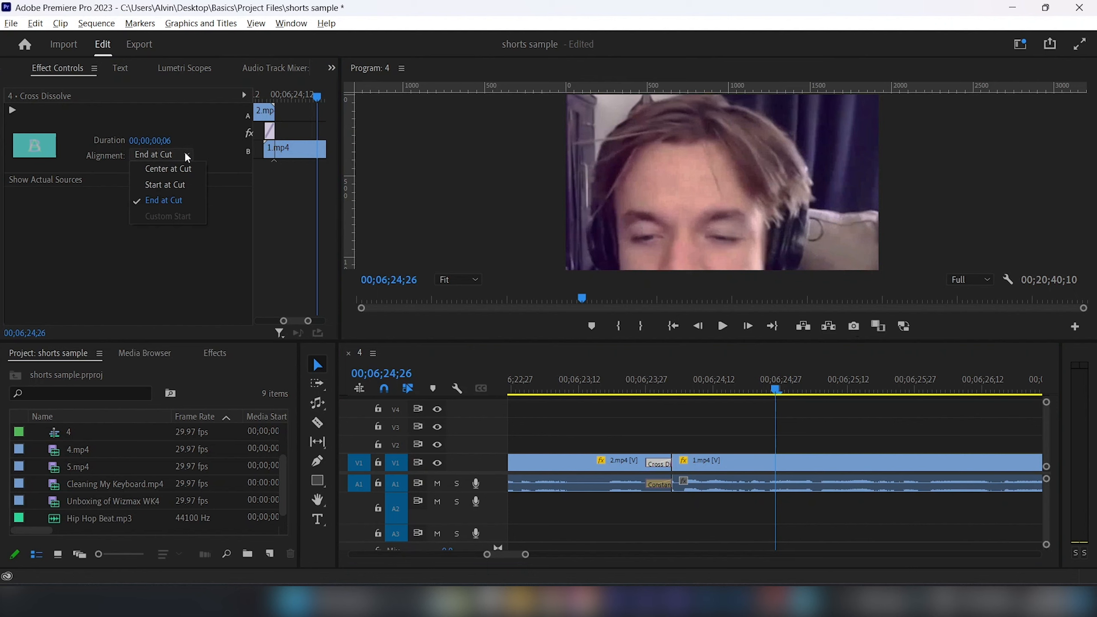
pyautogui.click(176, 166)
# Align the Constant Power audio transition between 2.mp4 and 1.mp4 to Center at Cut
pyautogui.click(660, 484)
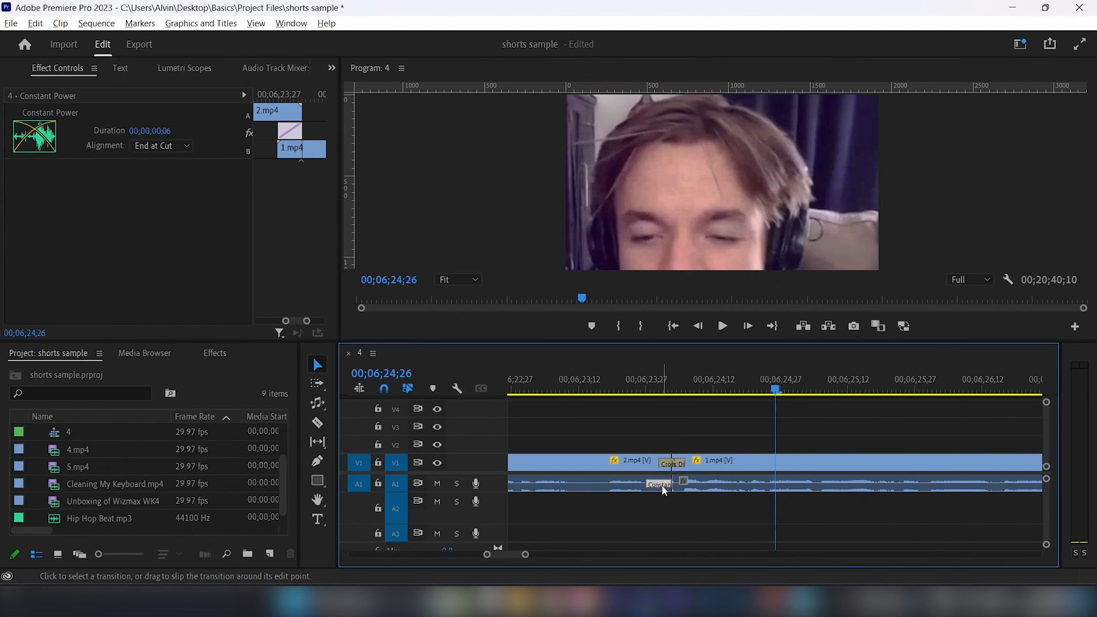
pyautogui.click(181, 146)
pyautogui.click(169, 159)
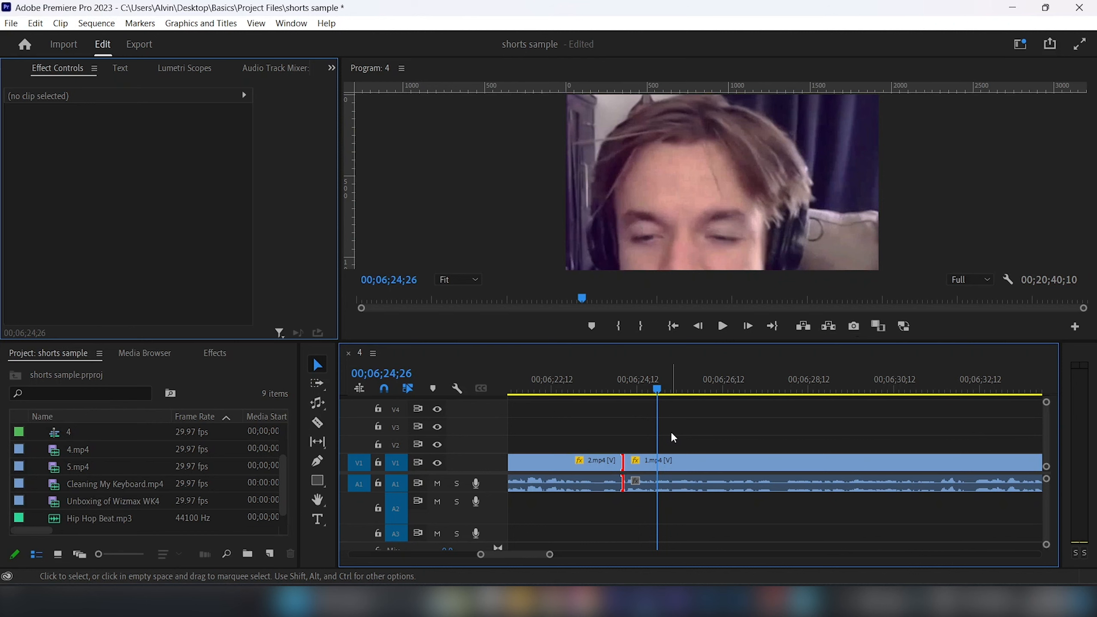
# Apply only a Cross Dissolve video transition between 2.mp4 and 1.mp4, aligned to Center at Cut
pyautogui.click(619, 463)
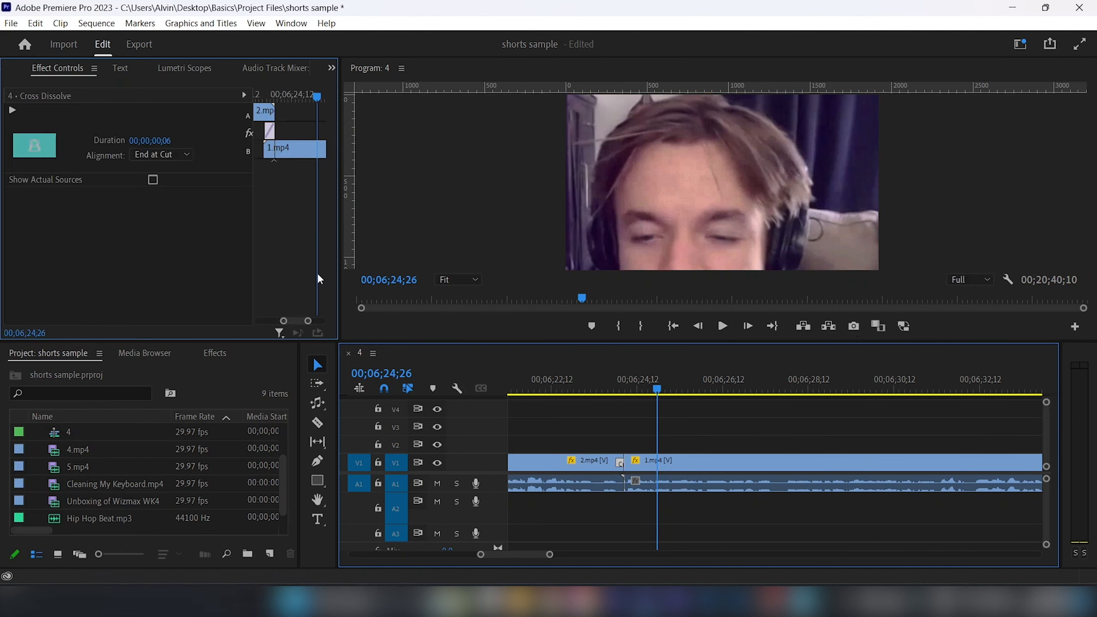
pyautogui.click(183, 154)
pyautogui.click(175, 166)
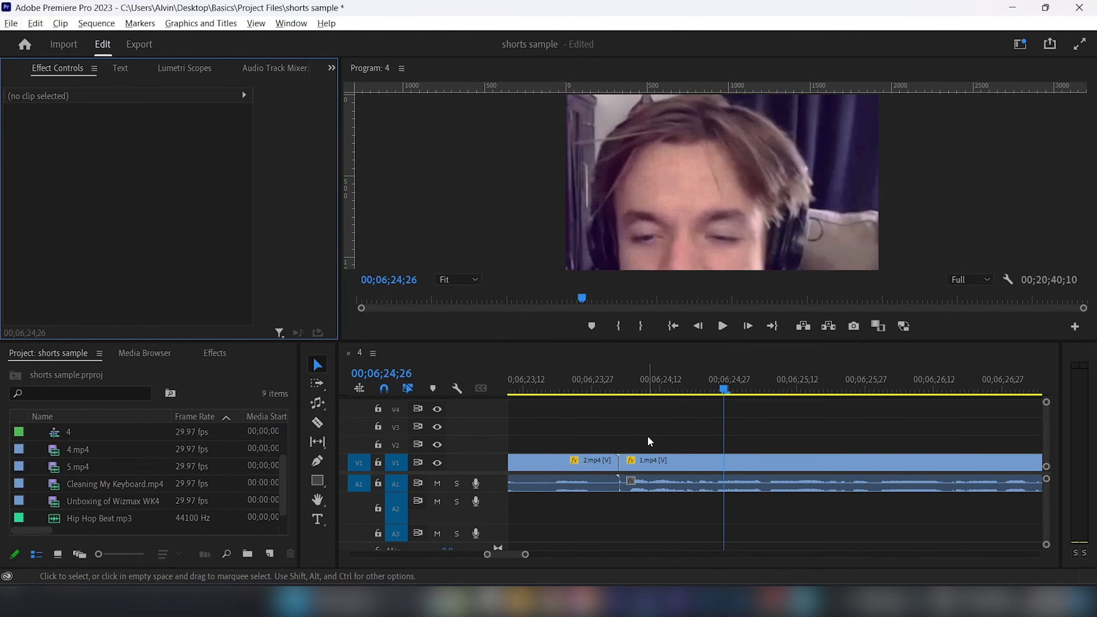
# Apply only a Constant Power audio transition between 2.mp4 and 1.mp4, aligned to Center at Cut
pyautogui.click(618, 482)
pyautogui.hotkey('ctrl', 'shift', 'd')
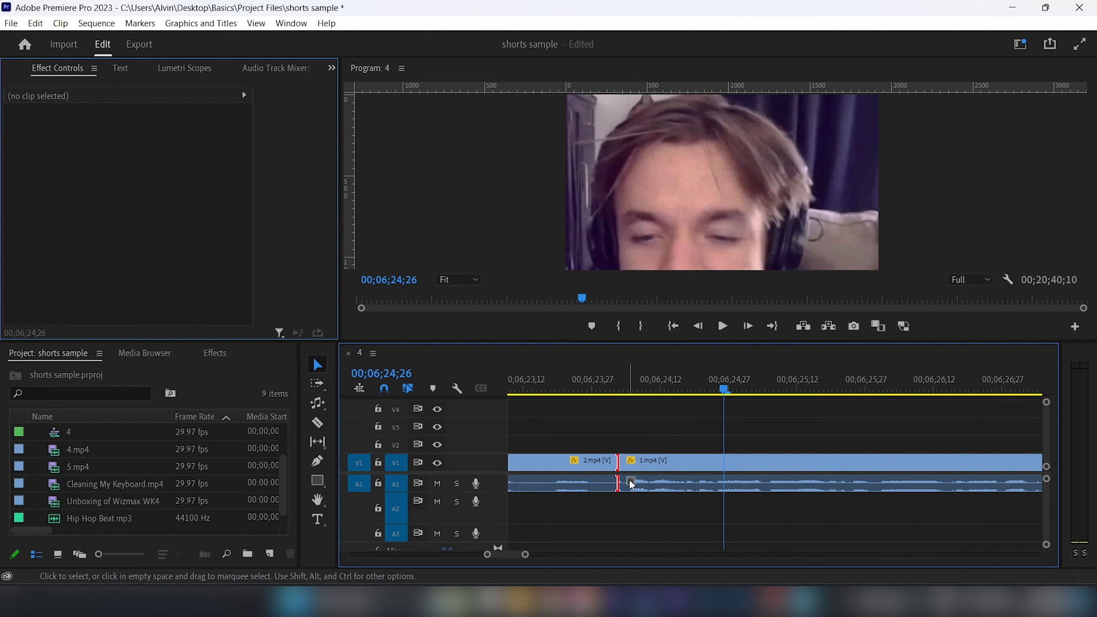
pyautogui.click(605, 485)
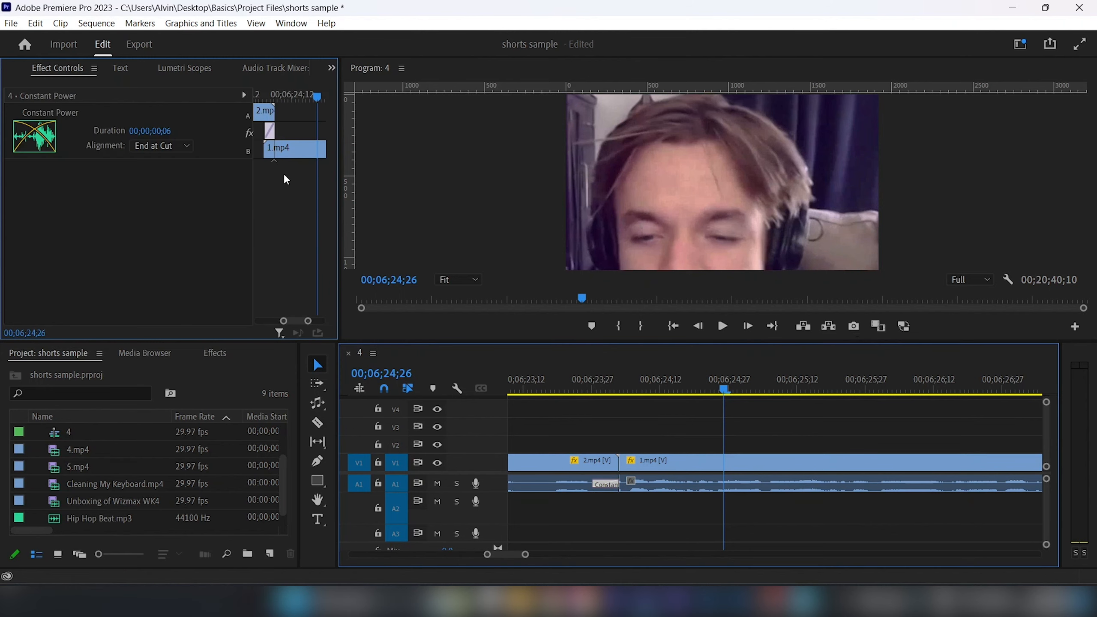
pyautogui.click(187, 146)
pyautogui.click(190, 157)
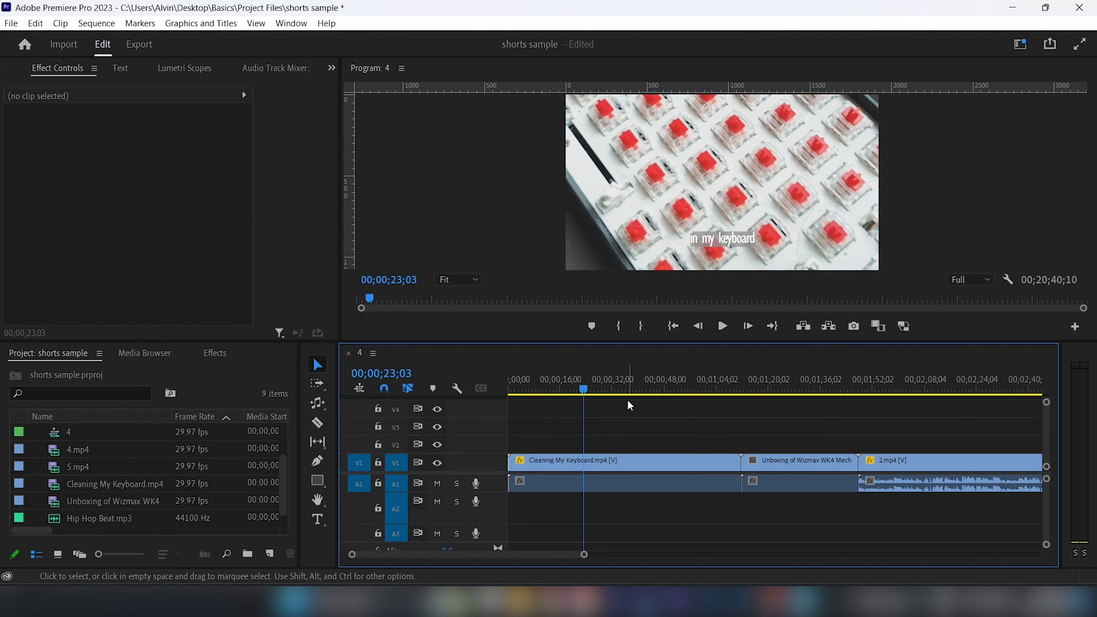
# Add sequence markers at 00;00;23;03, 00;01;30;14, 00;02;29;14 and 00;03;20;10
pyautogui.press('m')
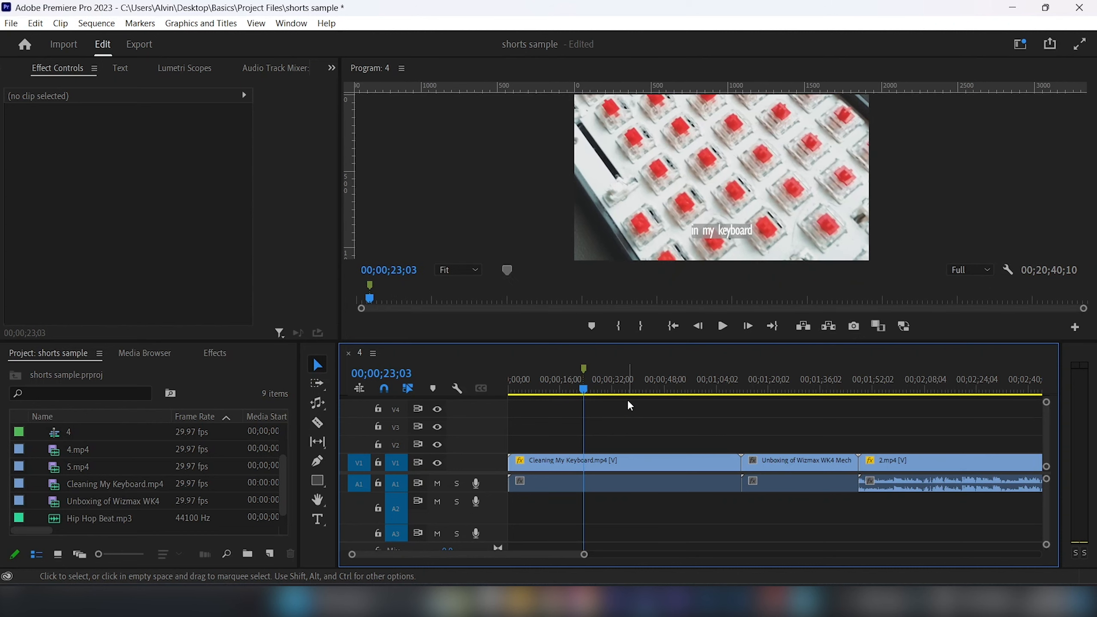
pyautogui.click(712, 391)
pyautogui.moveTo(729, 391); pyautogui.dragTo(803, 390)
pyautogui.click(824, 413)
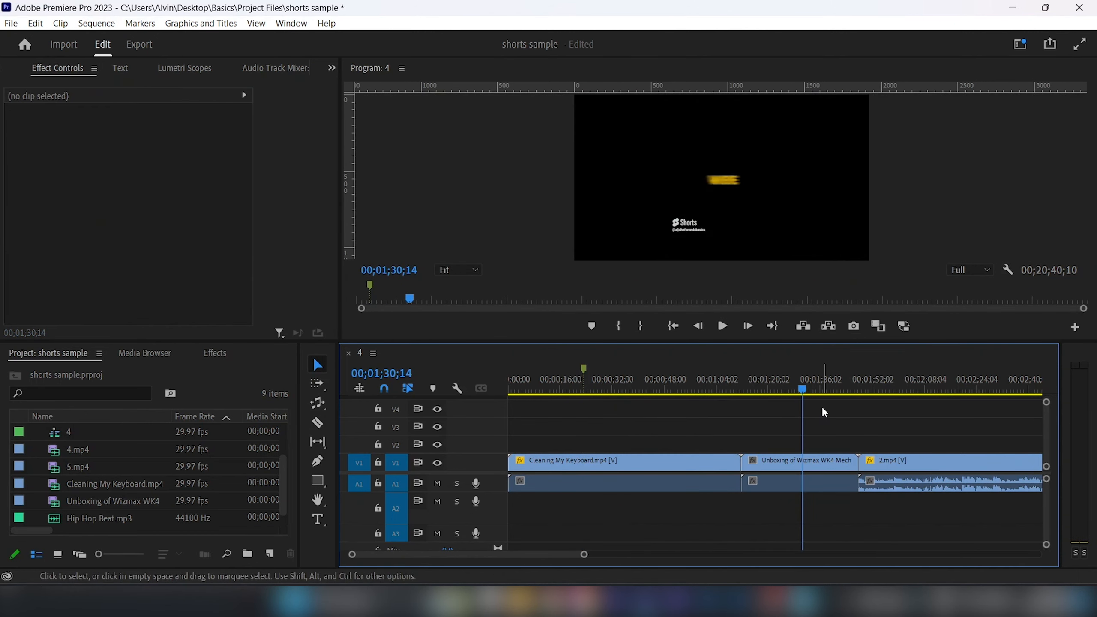
pyautogui.press('m')
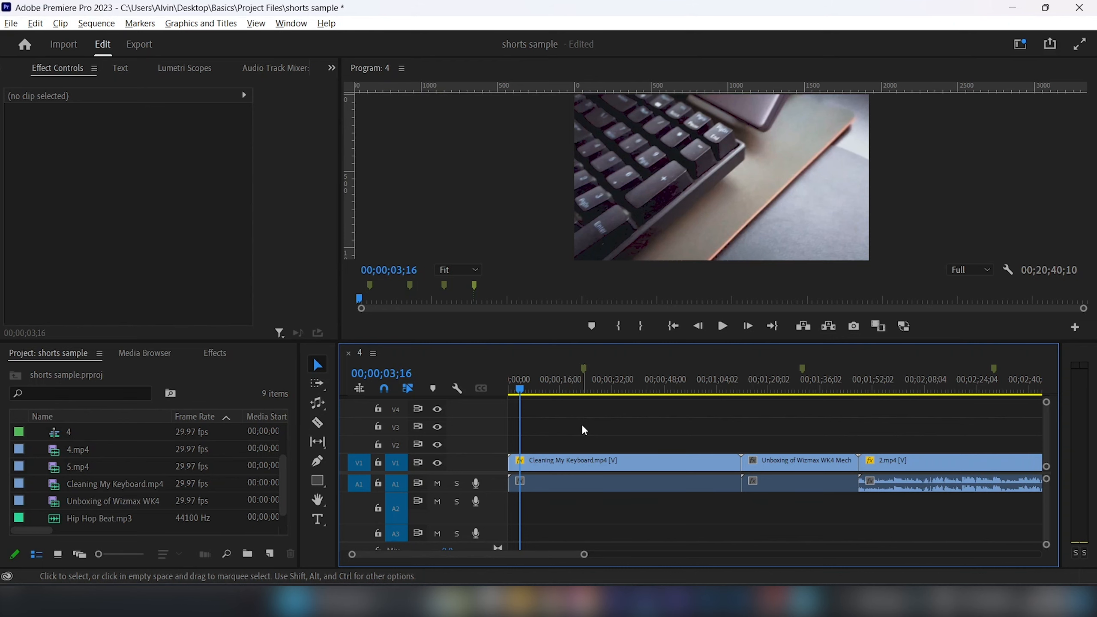
# Jump forward through the markers to 00;03;20;10 and back to 00;00;23;03, and clear the marker there
pyautogui.hotkey('shift', 'm')
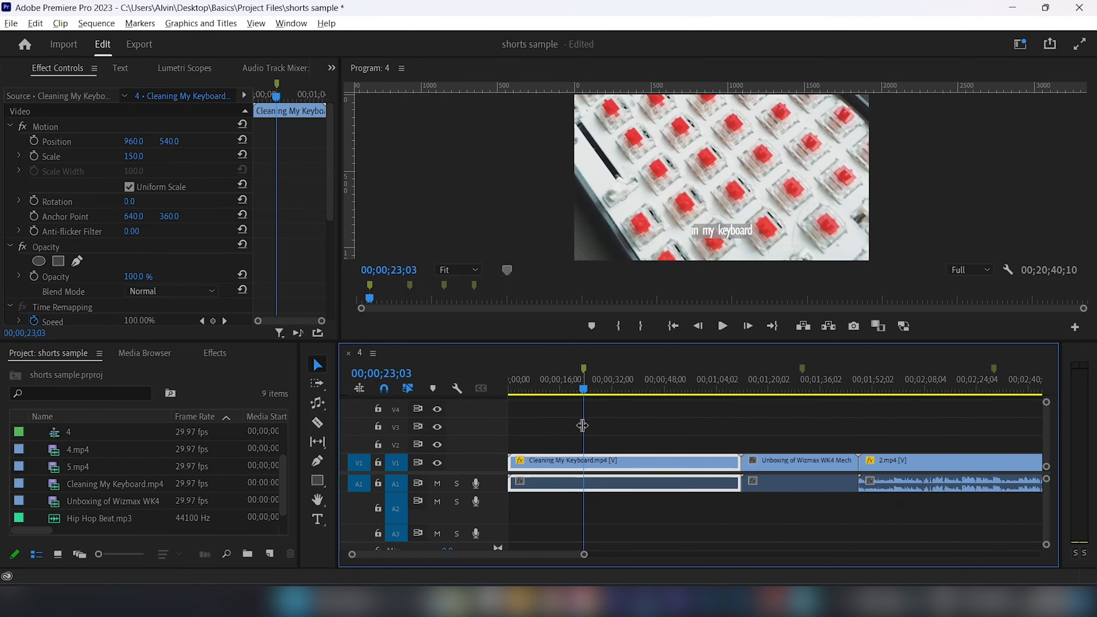
pyautogui.hotkey('shift', 'm')
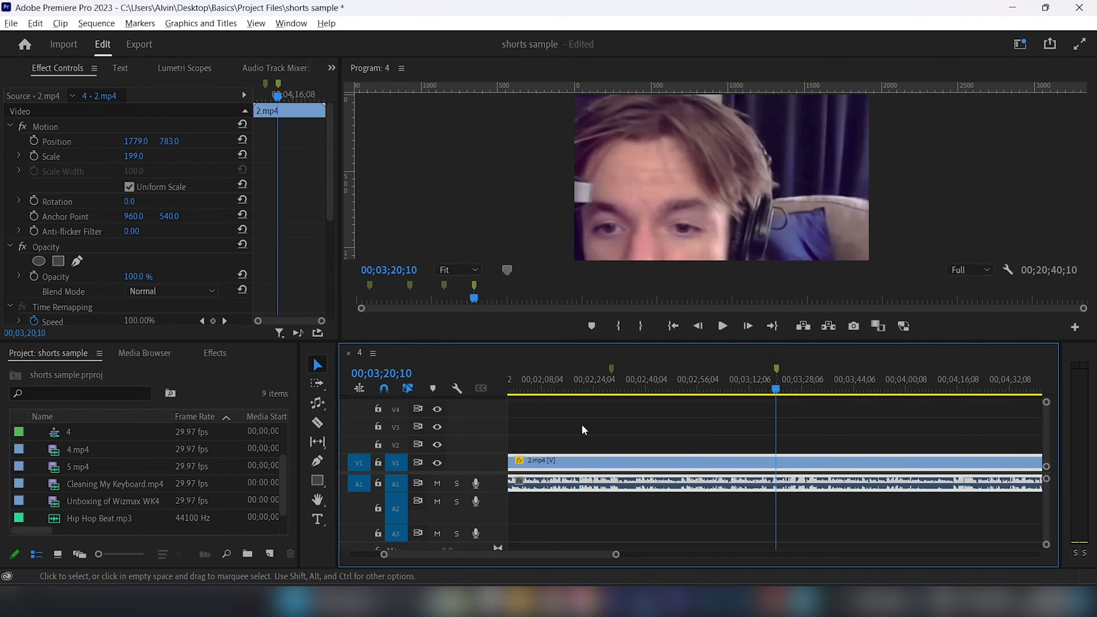
pyautogui.hotkey('ctrl', 'shift', 'm')
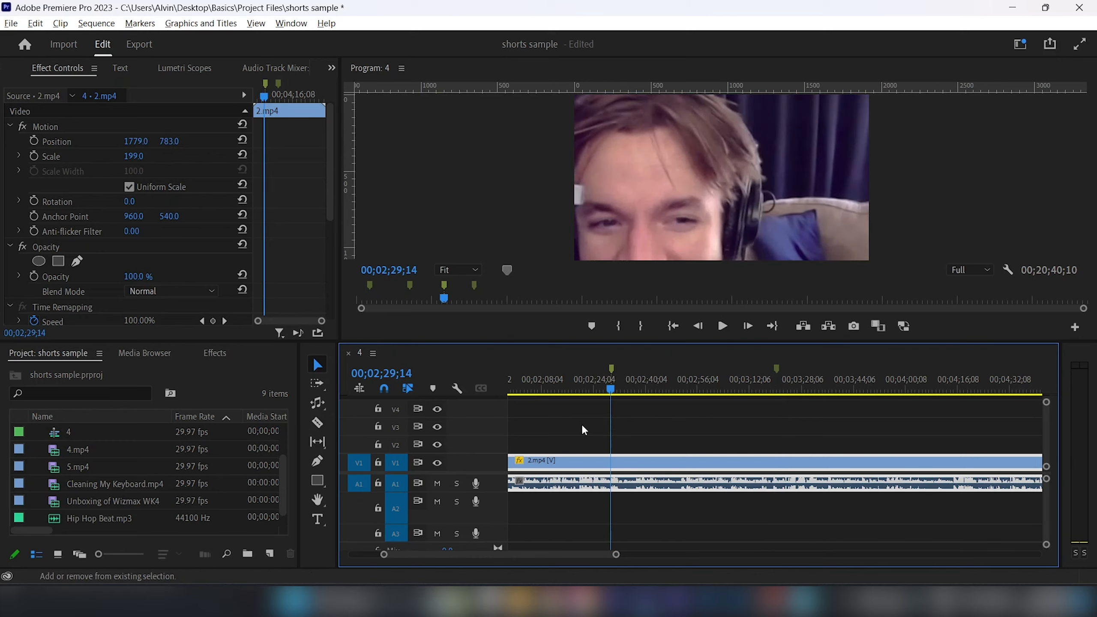
pyautogui.hotkey('ctrl', 'shift', 'm')
pyautogui.hotkey('ctrl', 'shift', 'm')
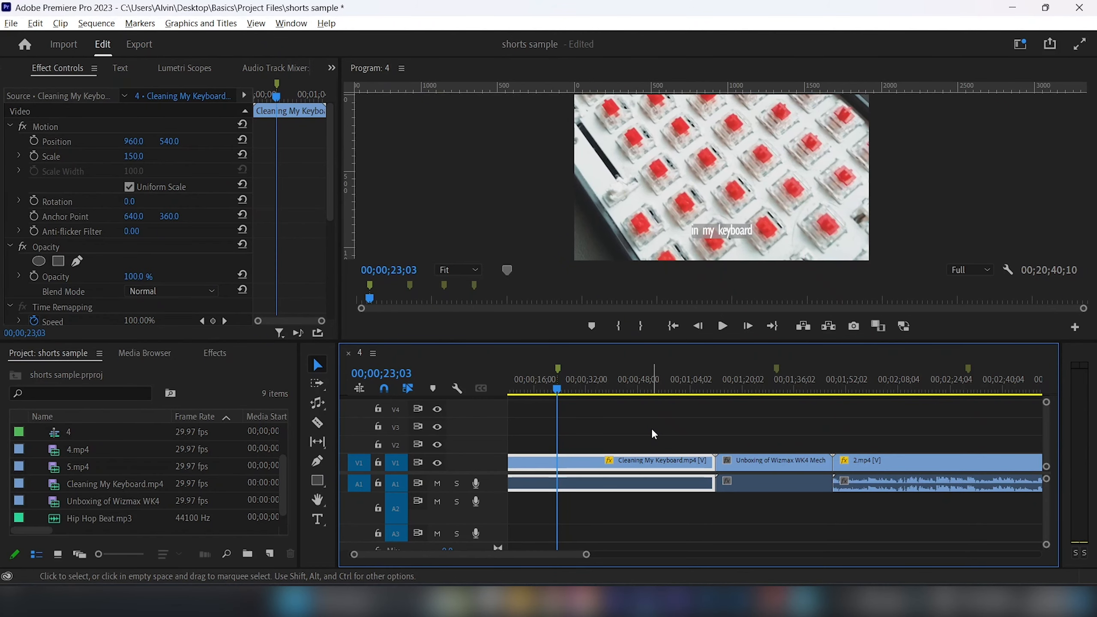
pyautogui.hotkey('ctrl', 'alt', 'm')
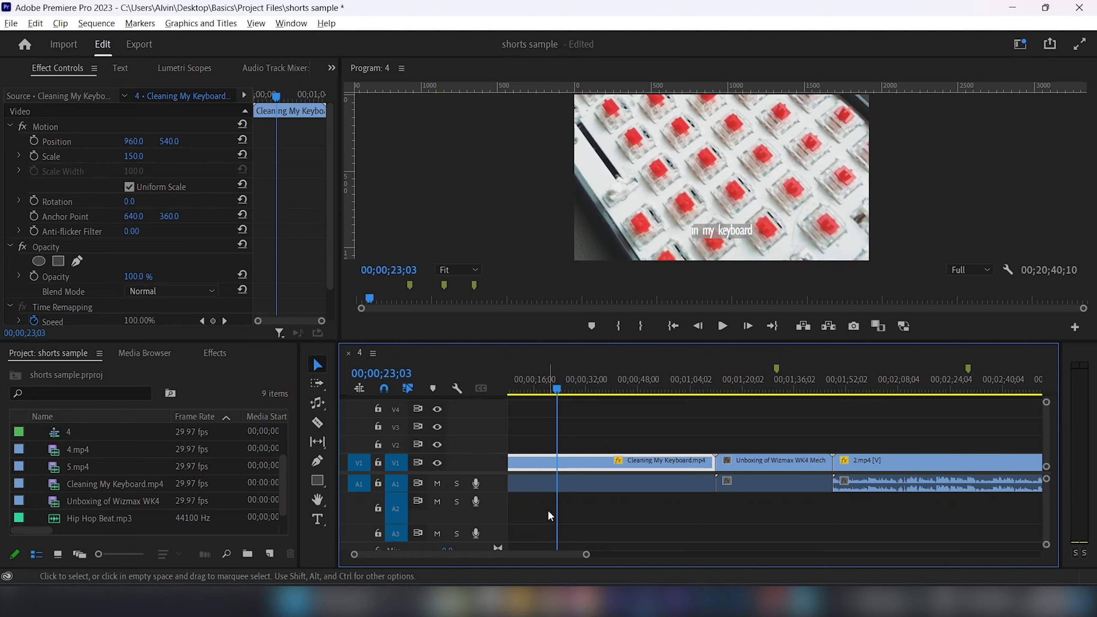
# Move the Cleaning My Keyboard.mp4 video clip up three tracks and back down to V1
pyautogui.hotkey('alt', 'Up')
pyautogui.hotkey('alt', 'Up')
pyautogui.hotkey('alt', 'Up')
pyautogui.hotkey('alt', 'Down')
pyautogui.hotkey('alt', 'Down')
pyautogui.hotkey('alt', 'Down')
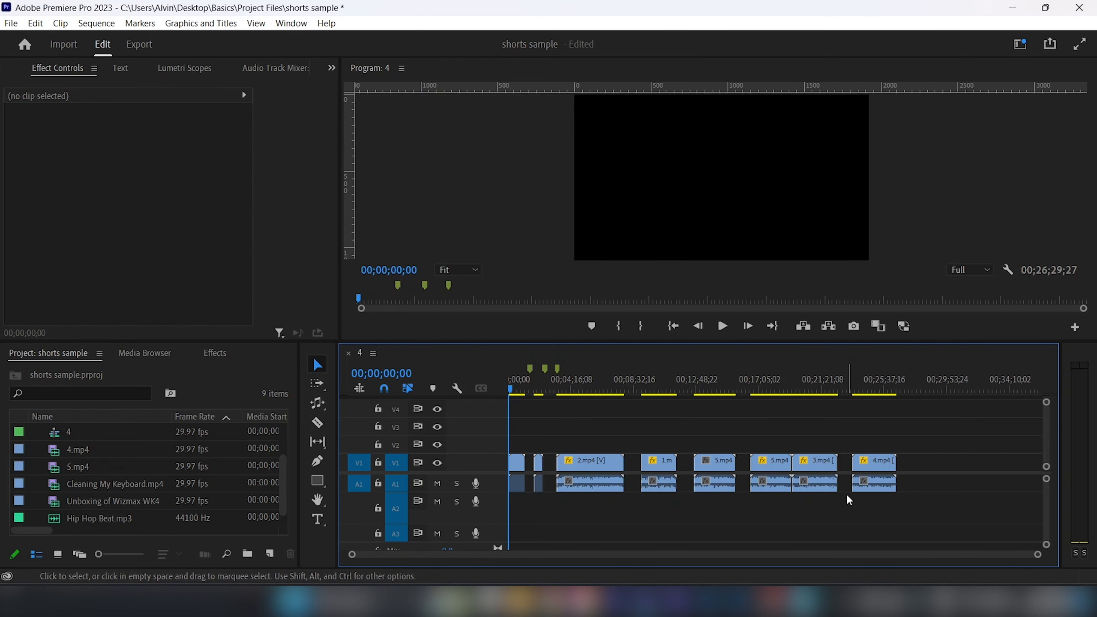
# Select all clips in the sequence and close the gaps between them
pyautogui.hotkey('ctrl', 'a')
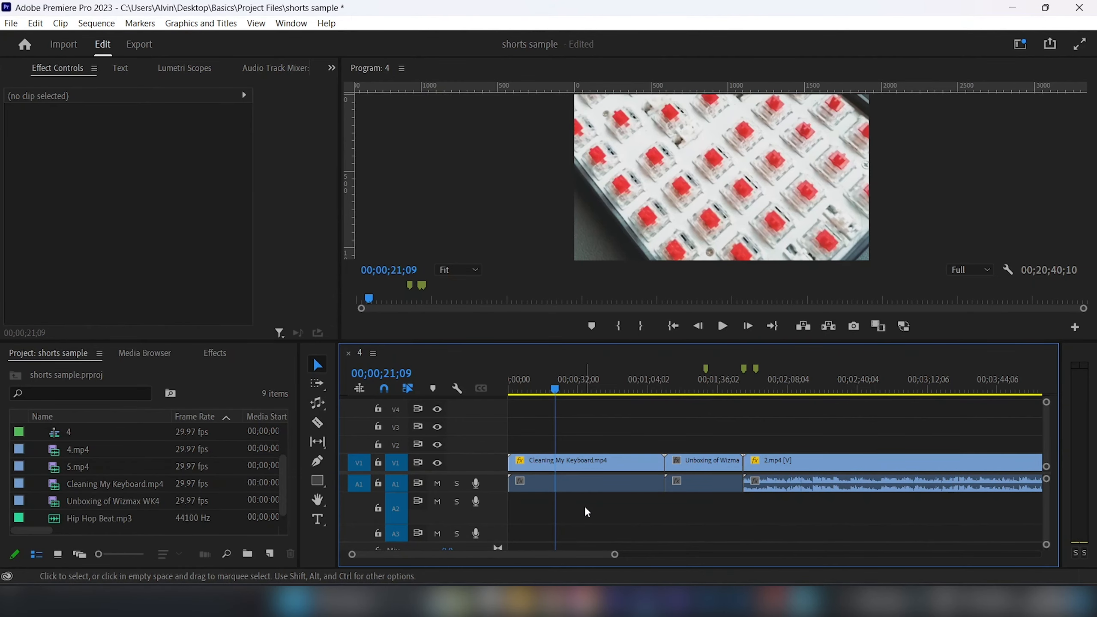
# Check where the workspaces are listed and try another workspace layout
pyautogui.click(291, 23)
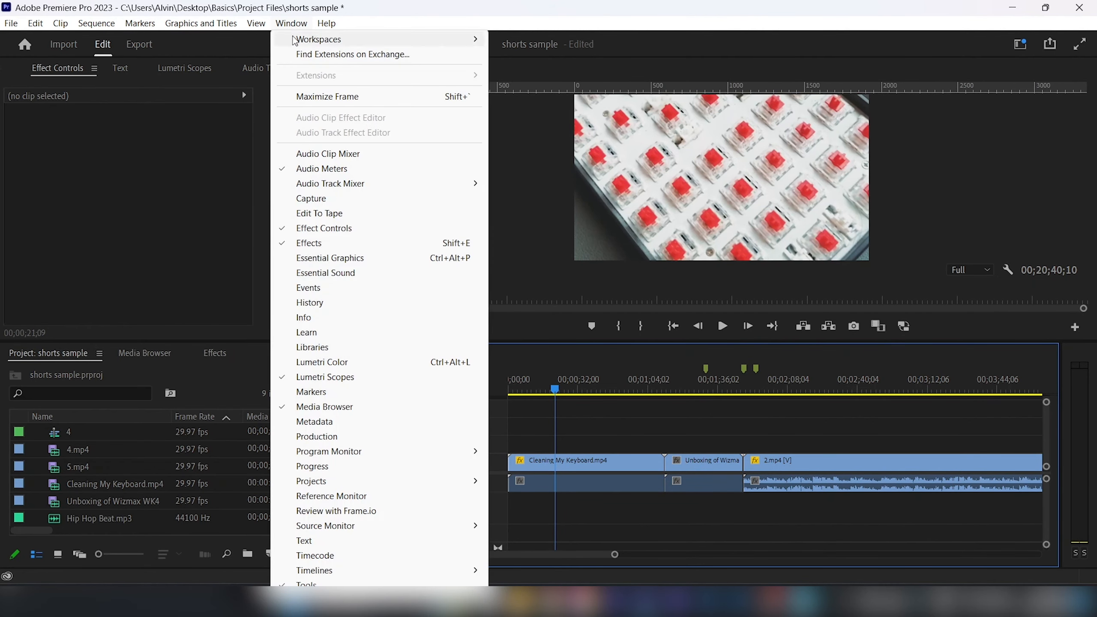
pyautogui.click(597, 440)
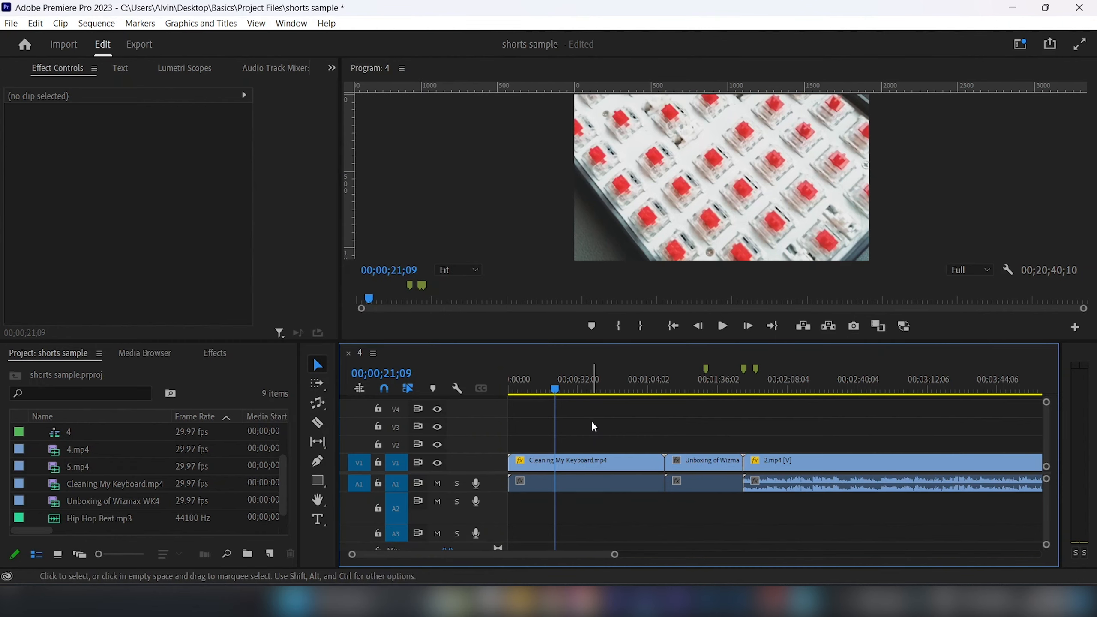
pyautogui.hotkey('alt', 'shift', '6')
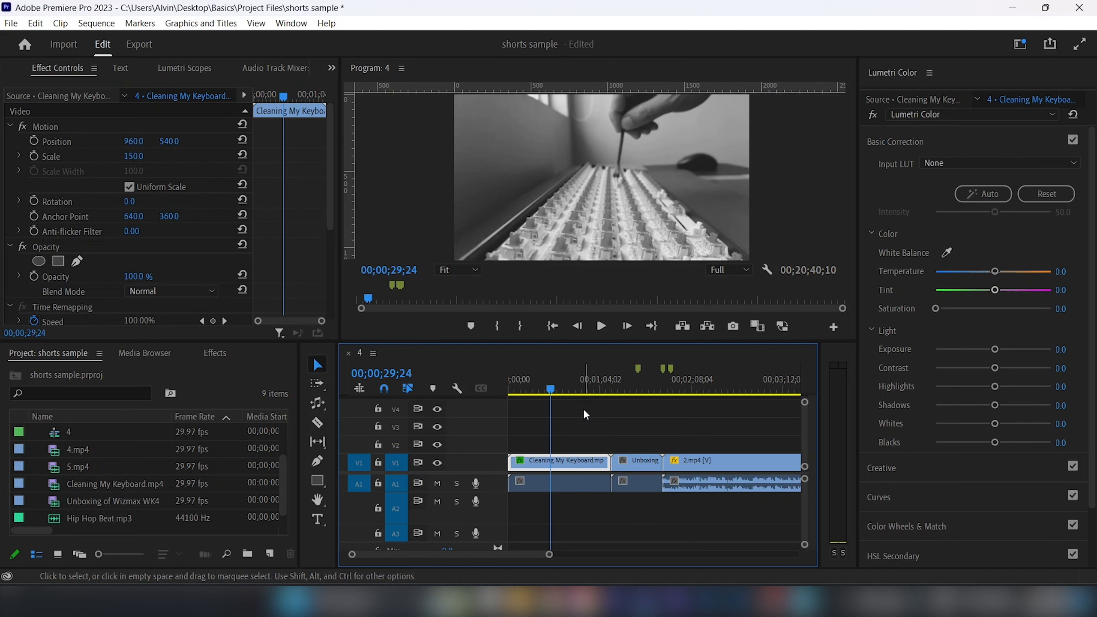
# Paste the Motion and Lumetri Color attributes of Cleaning My Keyboard.mp4 onto the Unboxing of Wizmax WK4 and 2.mp4 clips
pyautogui.moveTo(583, 392); pyautogui.dragTo(697, 389)
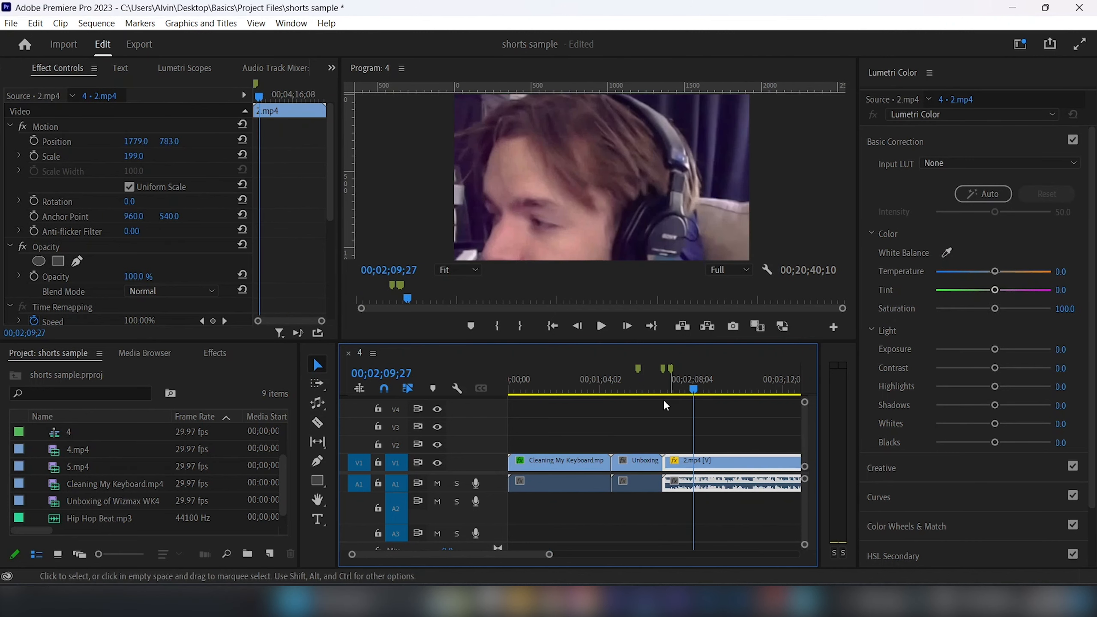
pyautogui.click(561, 389)
pyautogui.moveTo(636, 435); pyautogui.dragTo(696, 460)
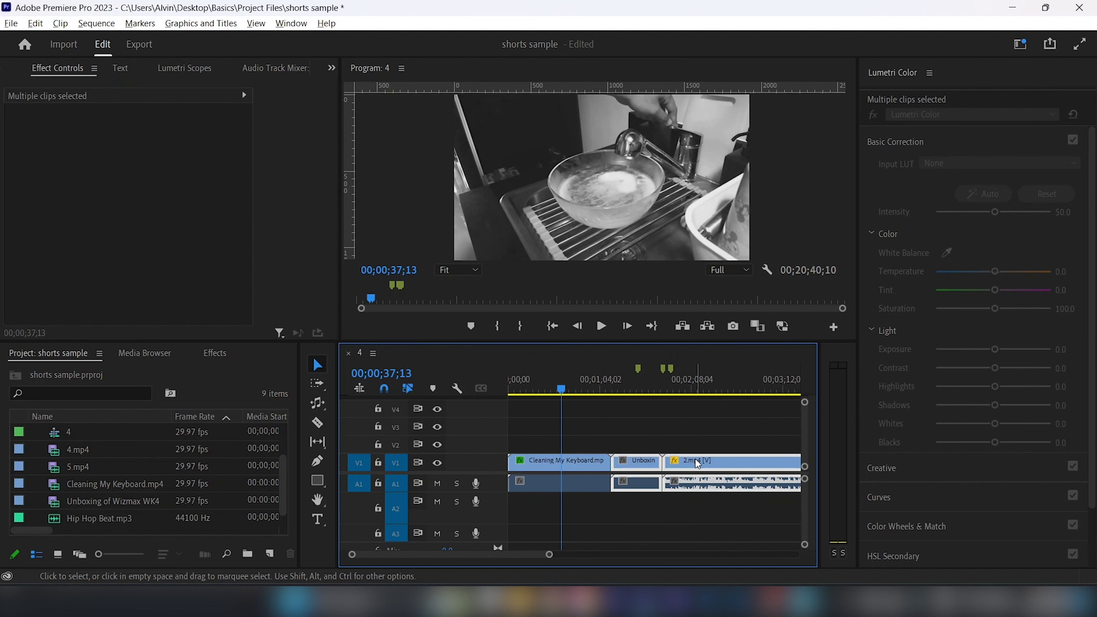
pyautogui.hotkey('ctrl', 'alt', 'v')
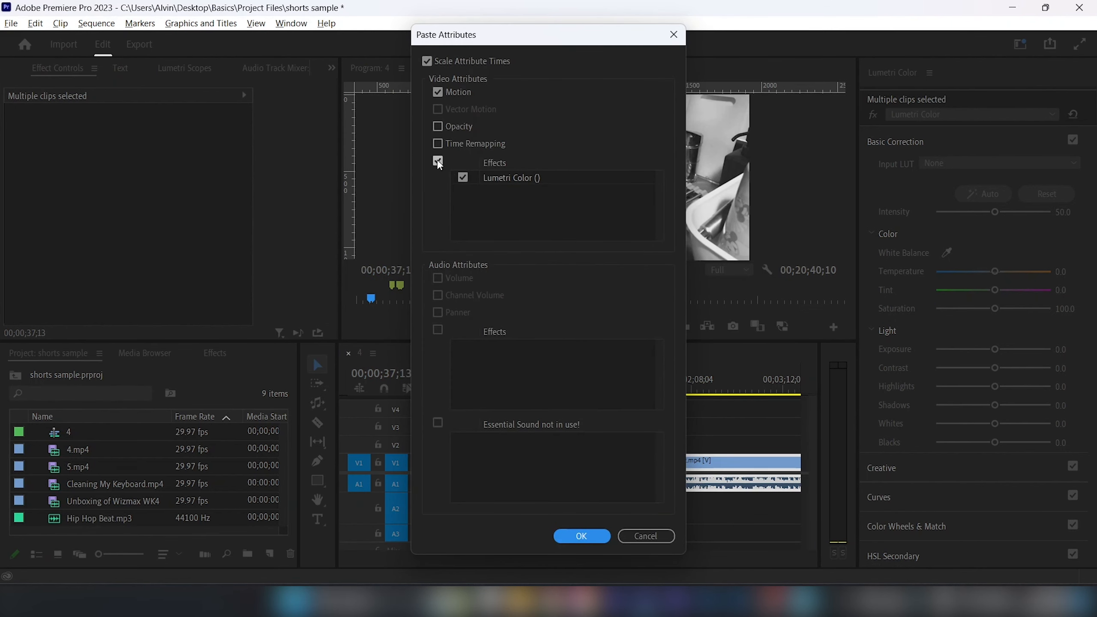
pyautogui.click(579, 538)
pyautogui.moveTo(625, 385)
pyautogui.mouseDown()
pyautogui.moveTo(633, 370)
pyautogui.moveTo(680, 375)
pyautogui.moveTo(639, 377)
pyautogui.mouseUp()
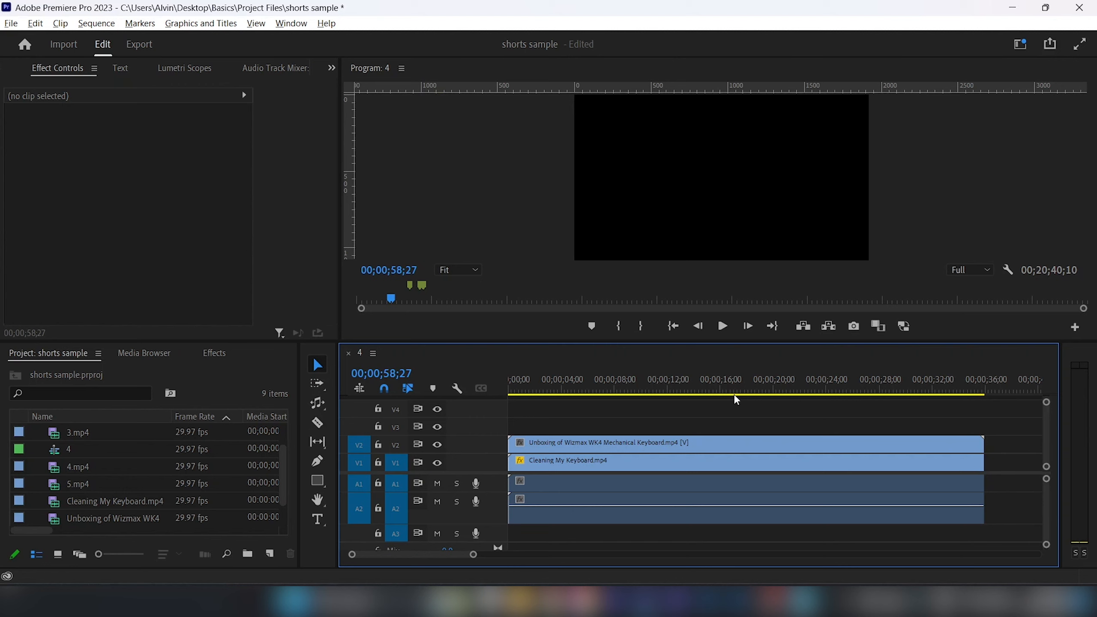
# Nest the stacked Unboxing of Wizmax WK4 and Cleaning My Keyboard clips, keeping the name Nested Sequence 25
pyautogui.moveTo(770, 416); pyautogui.dragTo(758, 463)
pyautogui.hotkey('ctrl', 'shift', 'n')
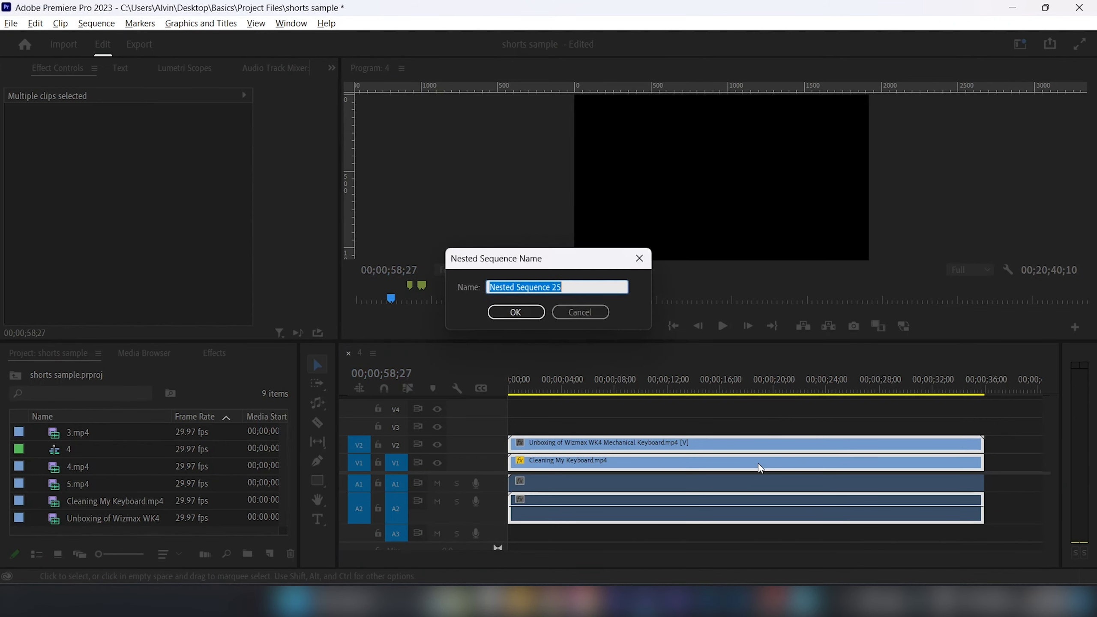
pyautogui.press('Return')
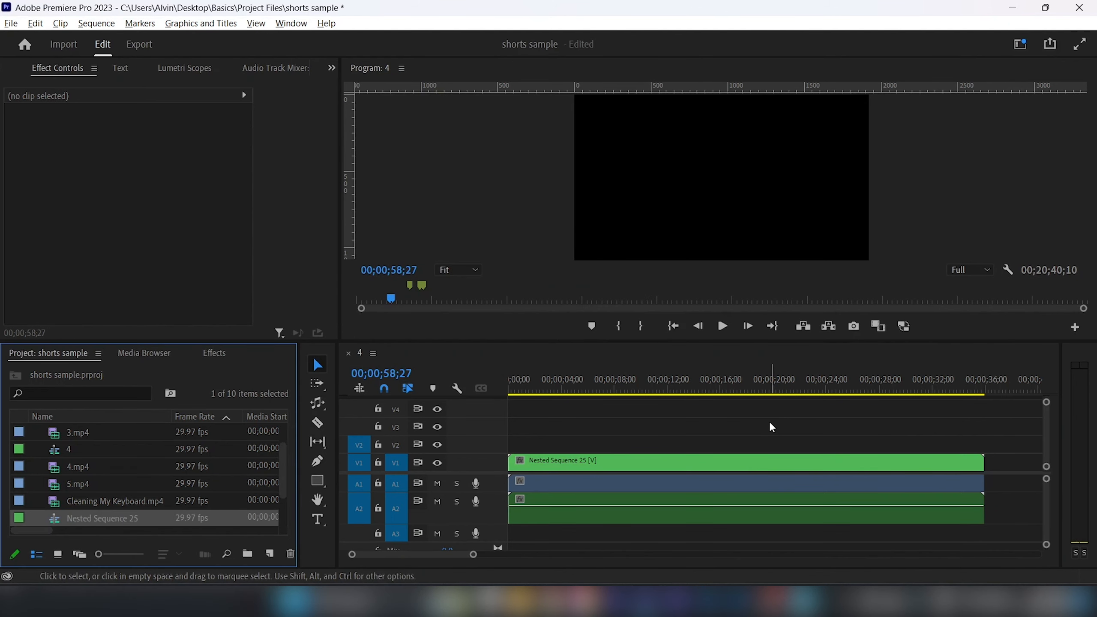
# Enable multi-camera on the nested sequence and switch between its camera angles in the multi-camera view
pyautogui.click(775, 466)
pyautogui.hotkey('shift', '0')
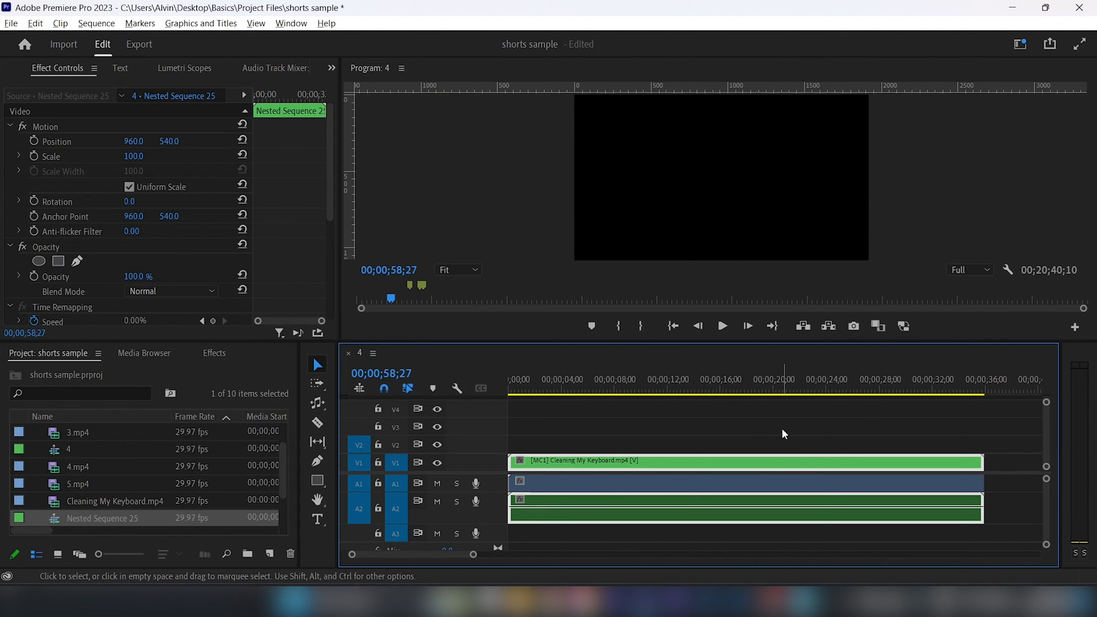
pyautogui.hotkey('shift', '0')
pyautogui.moveTo(652, 388); pyautogui.dragTo(697, 387)
pyautogui.click(644, 139)
pyautogui.click(643, 138)
pyautogui.click(534, 143)
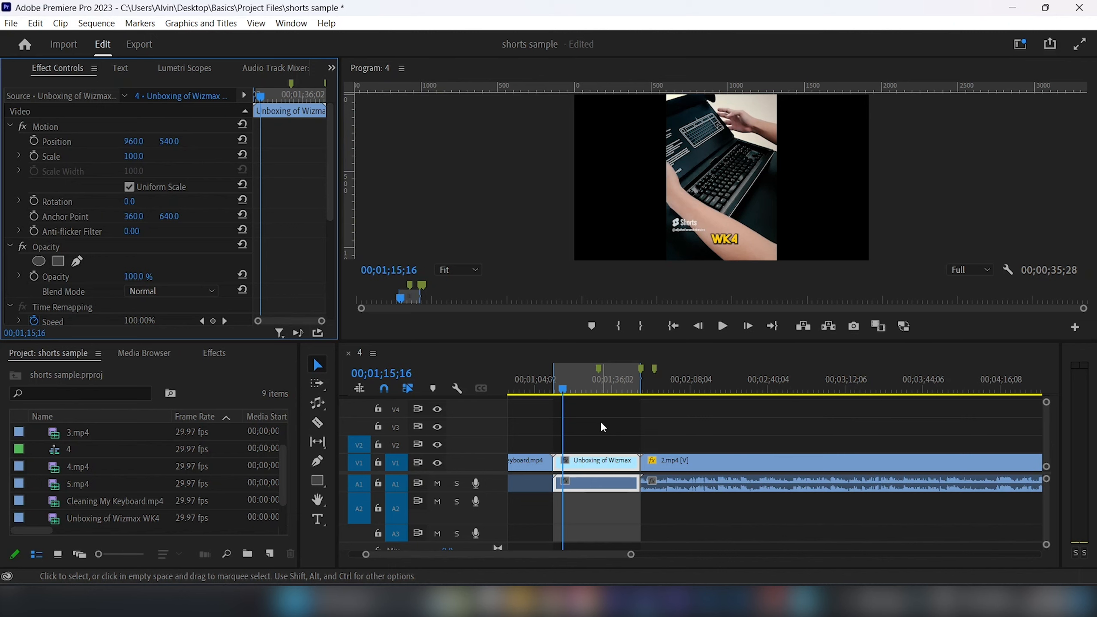
# Transcribe only the in-to-out range over the Unboxing clip in English, with separate speakers and the Mix audio track
pyautogui.hotkey('ctrl', 'alt', 't')
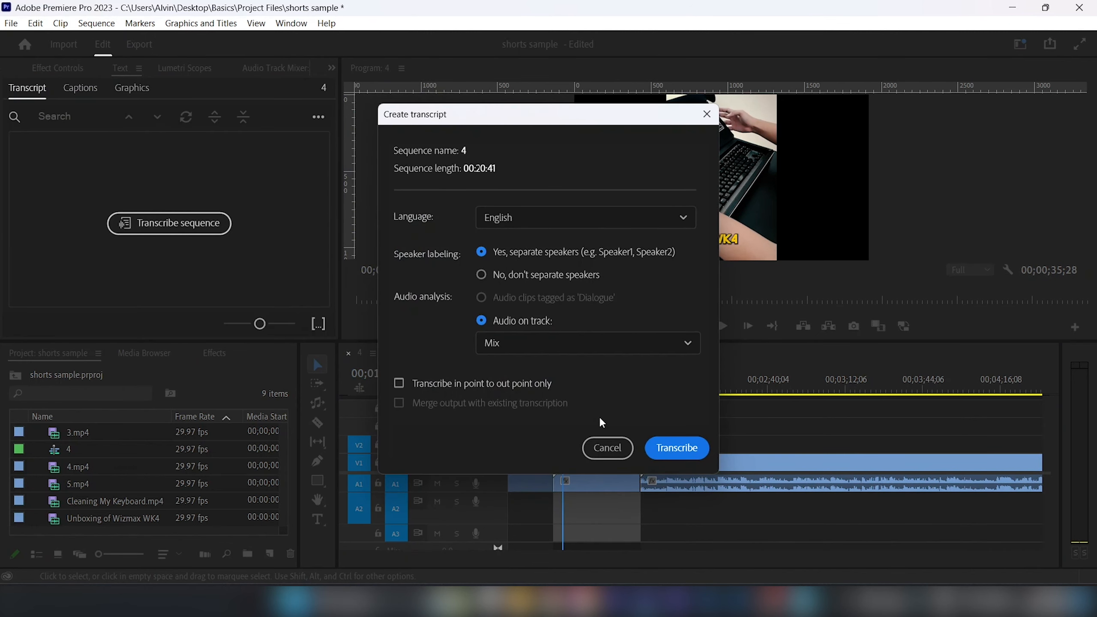
pyautogui.click(398, 382)
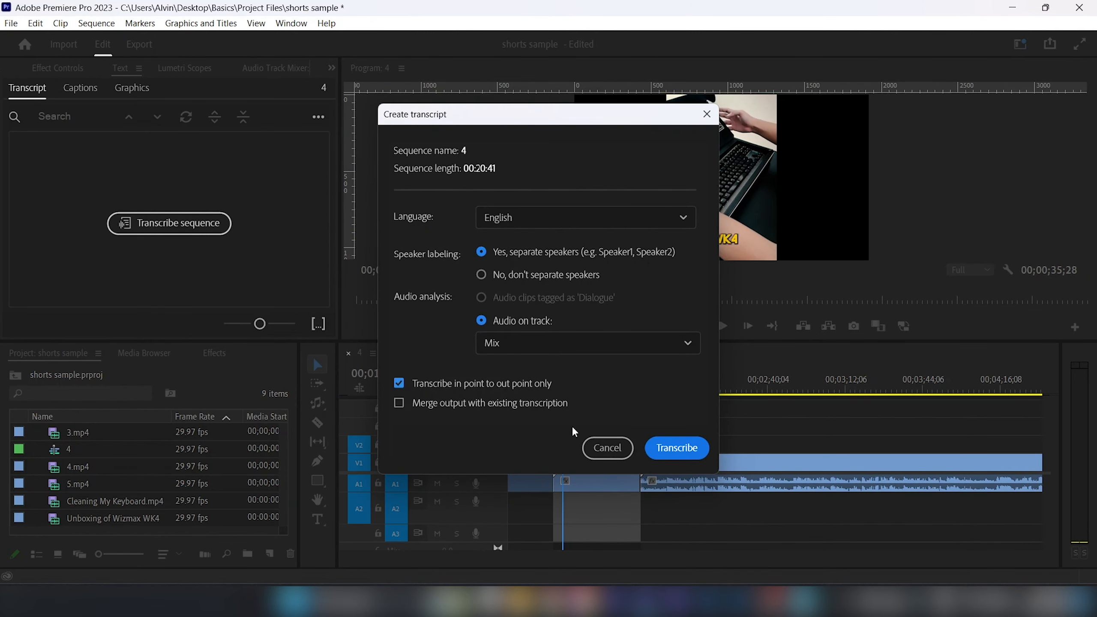
pyautogui.click(671, 454)
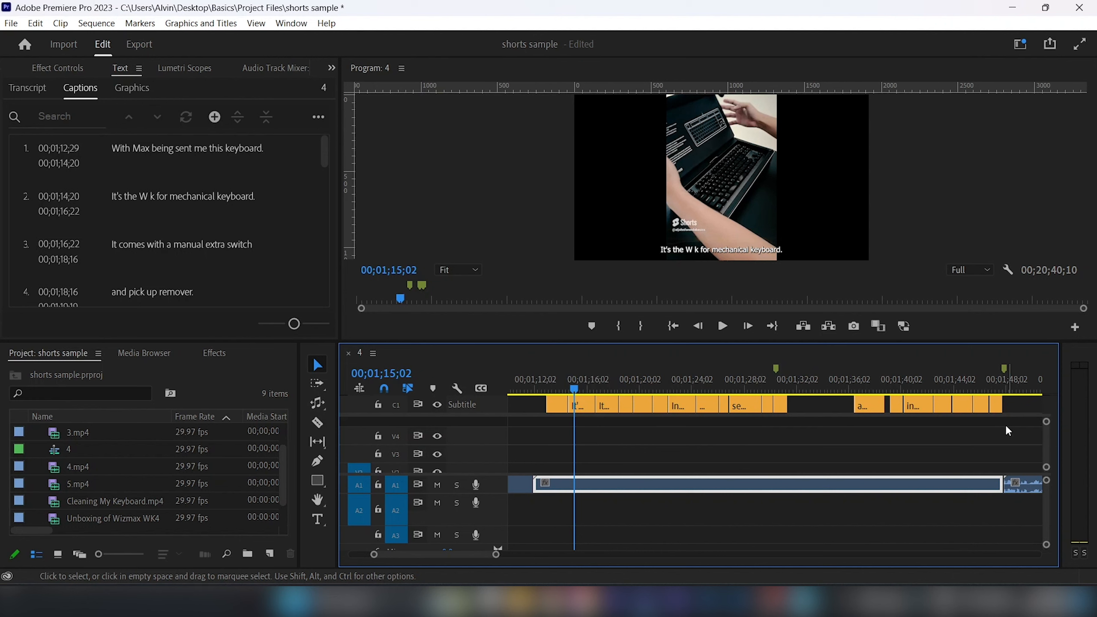
# Select all captions on the subtitle track and upgrade them to graphics on a video track
pyautogui.moveTo(1004, 426); pyautogui.dragTo(550, 402)
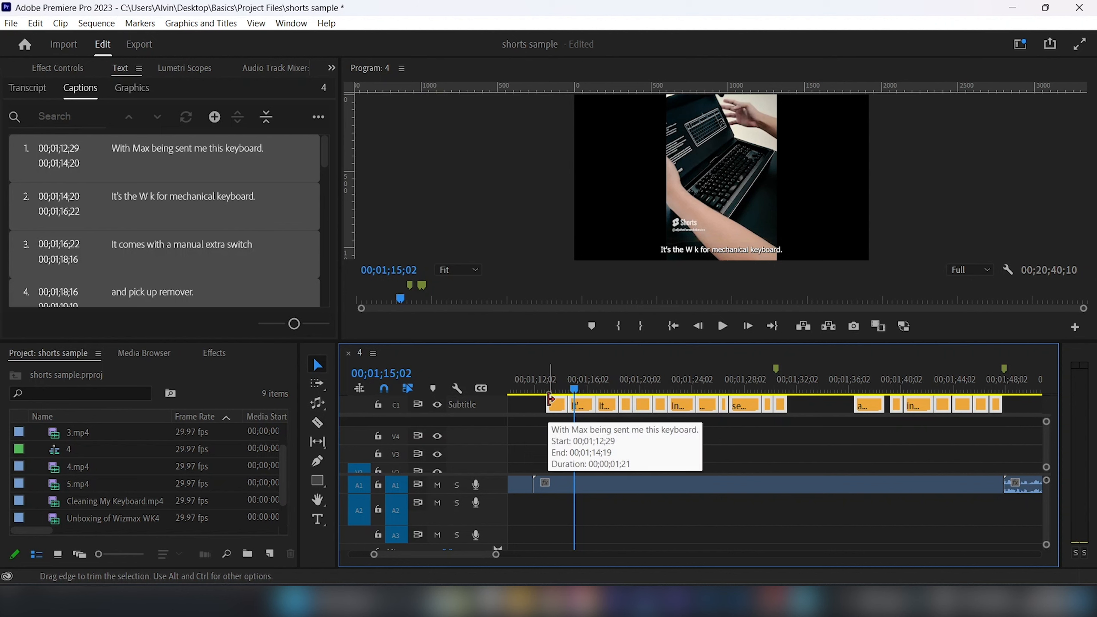
pyautogui.hotkey('ctrl', 'shift', 'z')
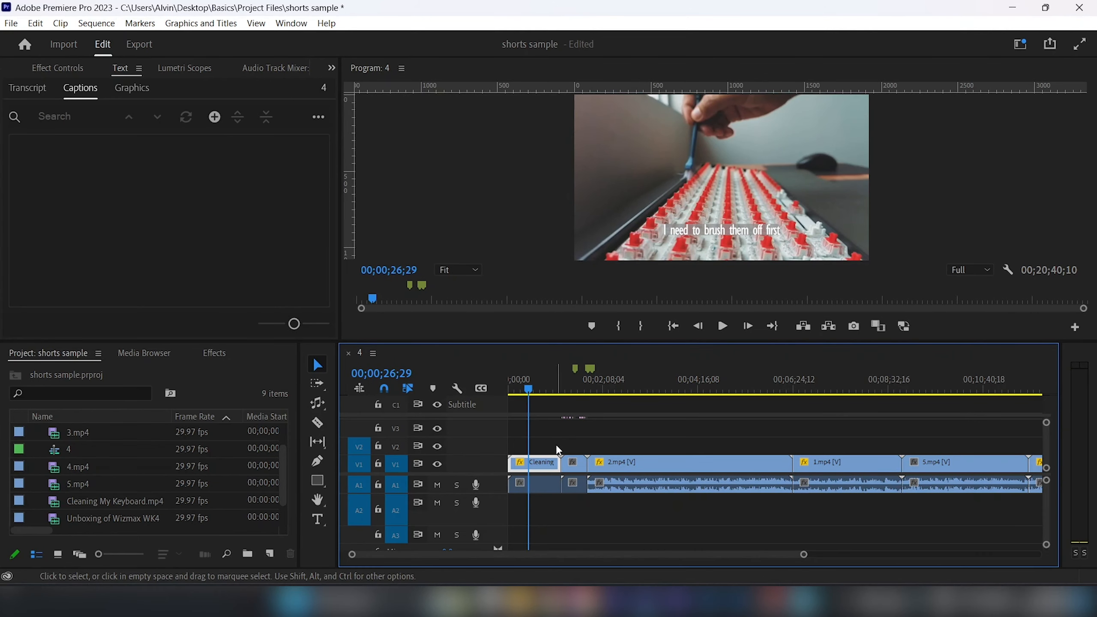
pyautogui.click(580, 466)
pyautogui.click(643, 468)
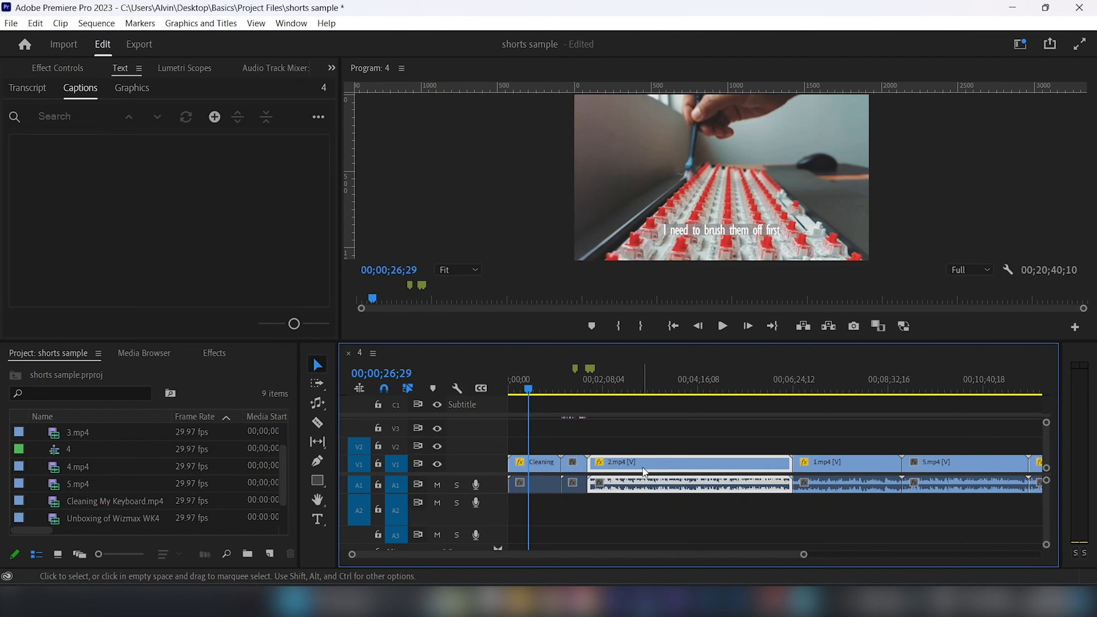
pyautogui.click(807, 466)
# Label the Cleaning My Keyboard clip purple, 2.mp4 green, 1.mp4 pink and 5.mp4 light blue
pyautogui.click(549, 464)
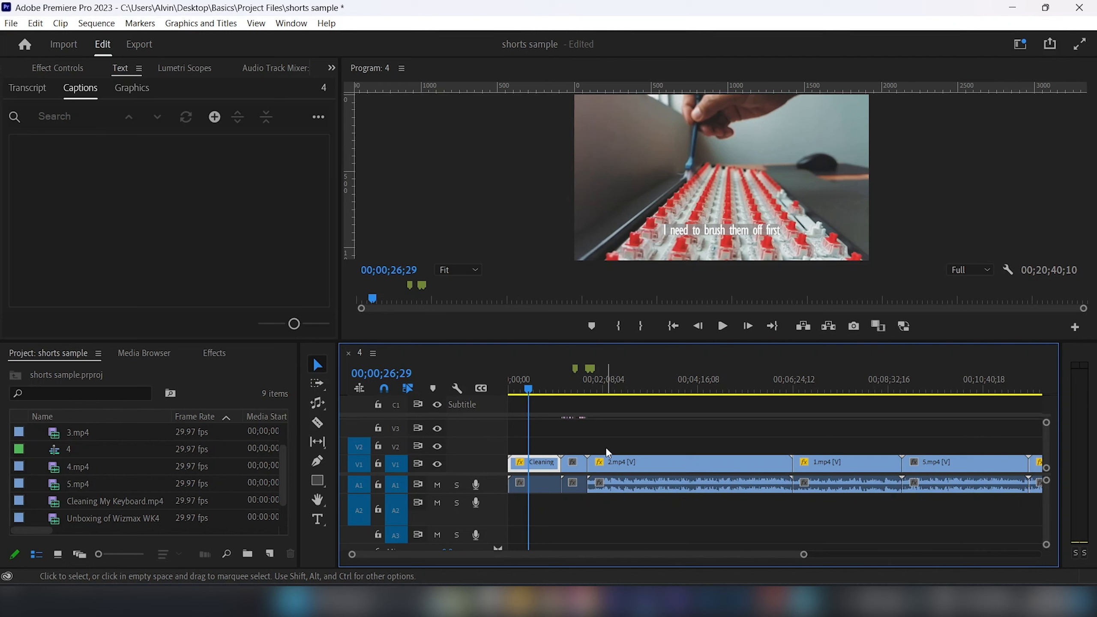
pyautogui.click(579, 467)
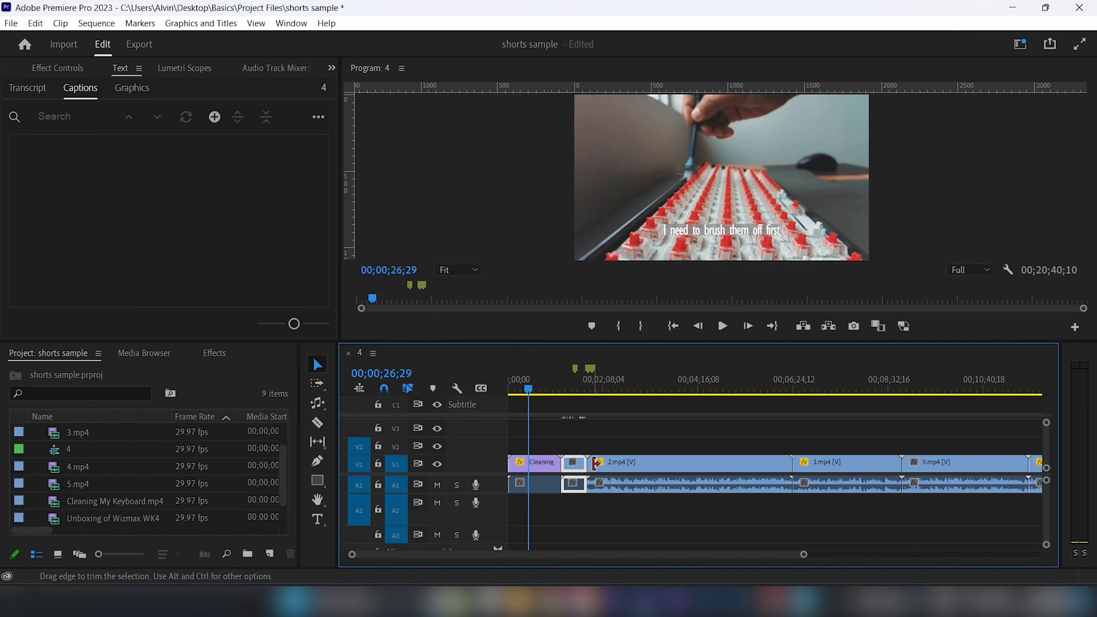
pyautogui.click(625, 461)
pyautogui.click(821, 470)
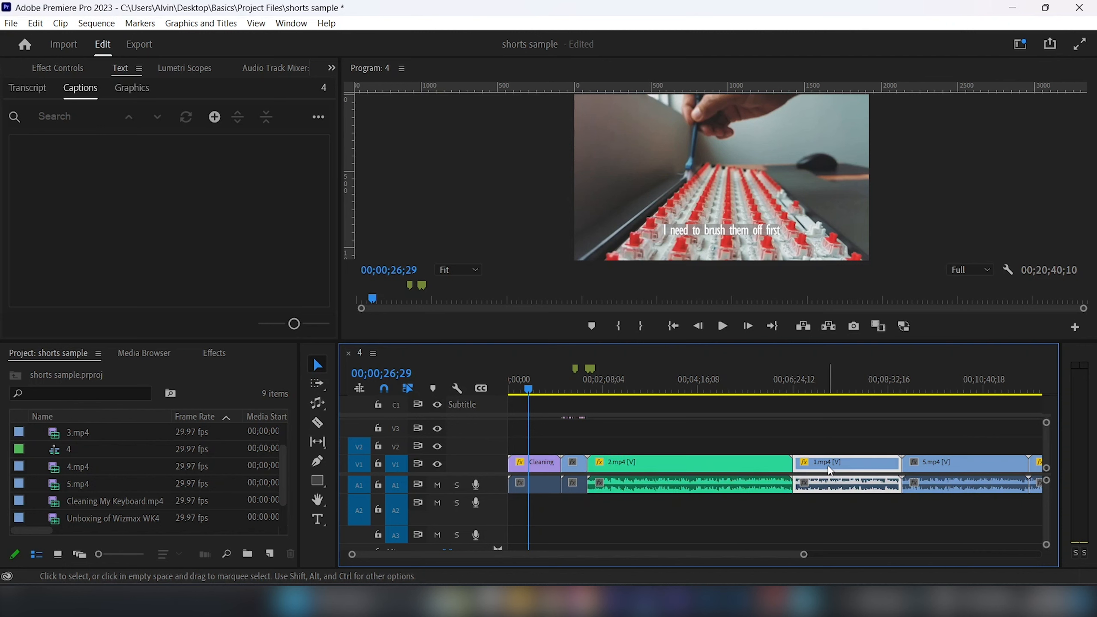
pyautogui.click(927, 470)
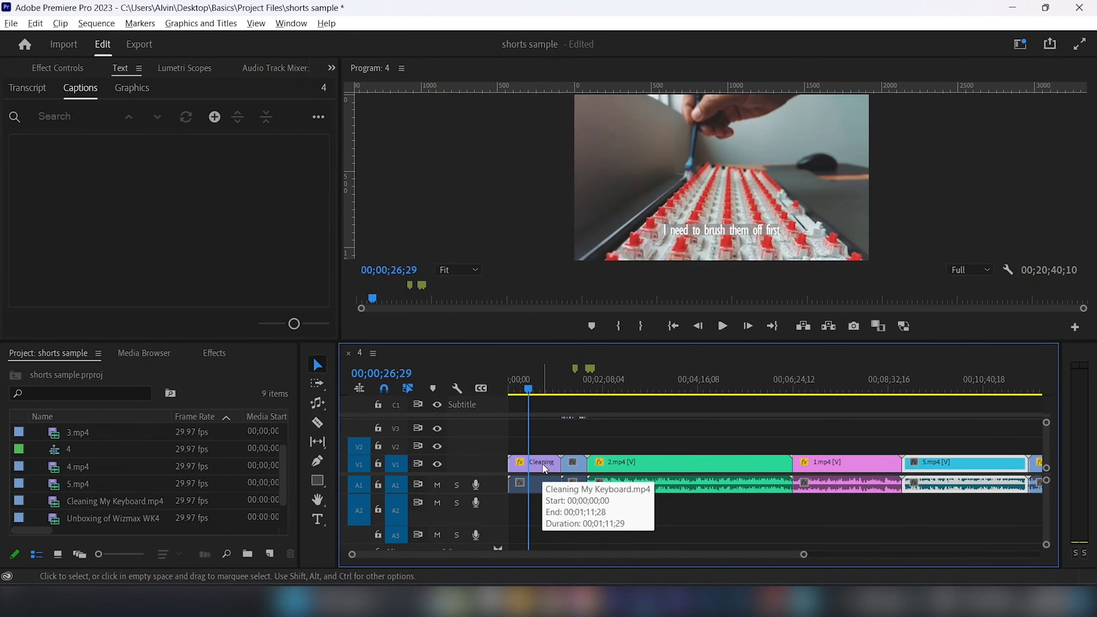
pyautogui.click(543, 466)
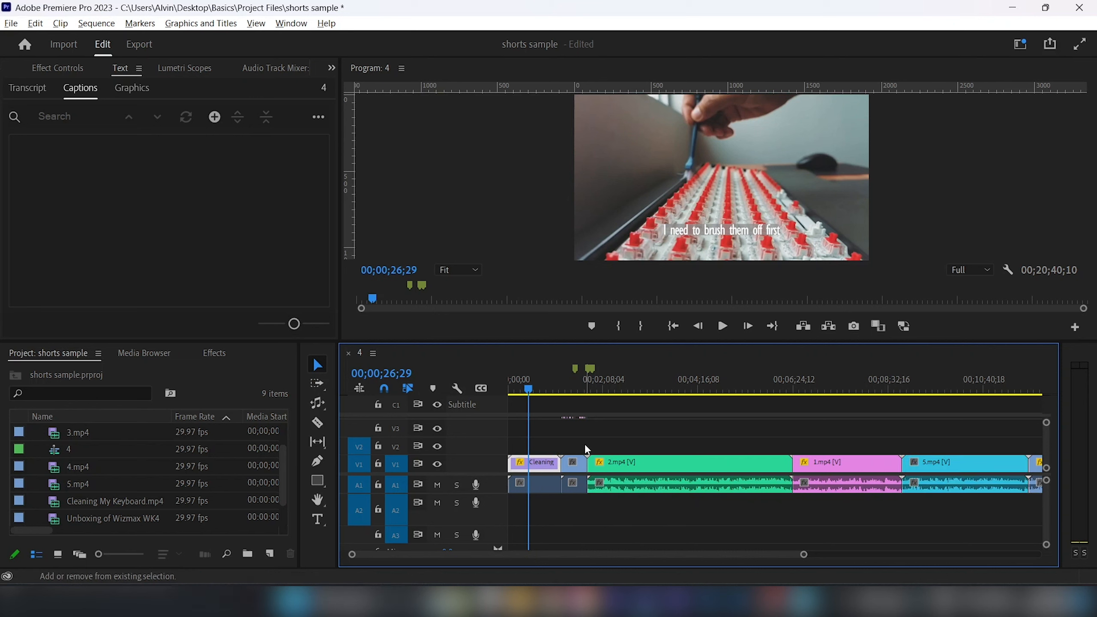
# Rename the Cleaning My Keyboard clip in the timeline to aaa and the green 2.mp4 clip to bbb
pyautogui.hotkey('shift', '\\')
pyautogui.write('aaa')
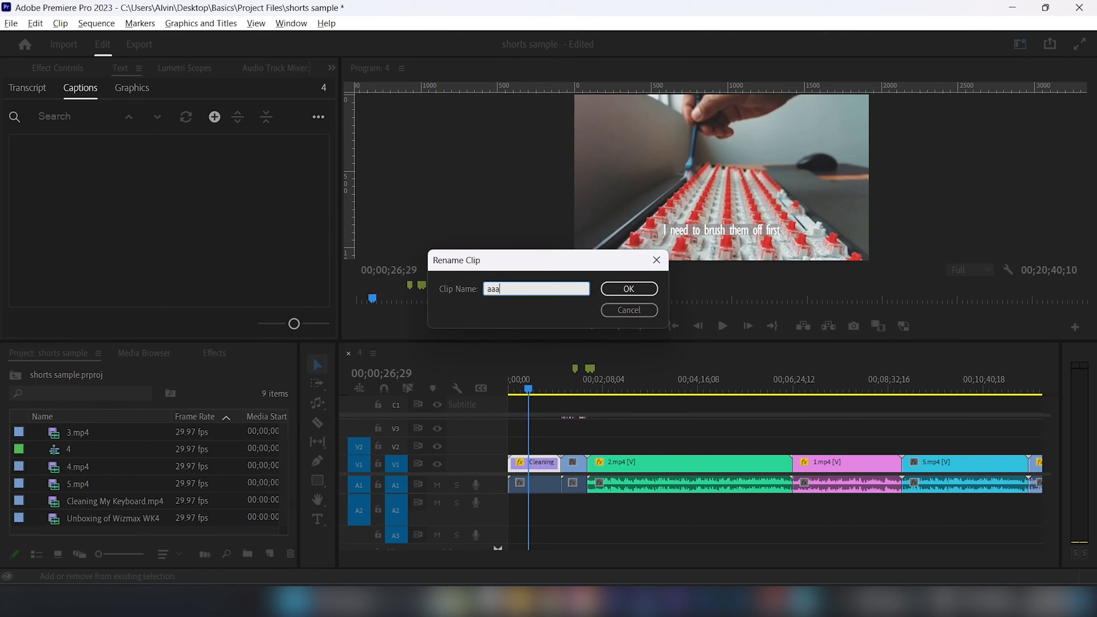
pyautogui.press('Return')
pyautogui.click(647, 469)
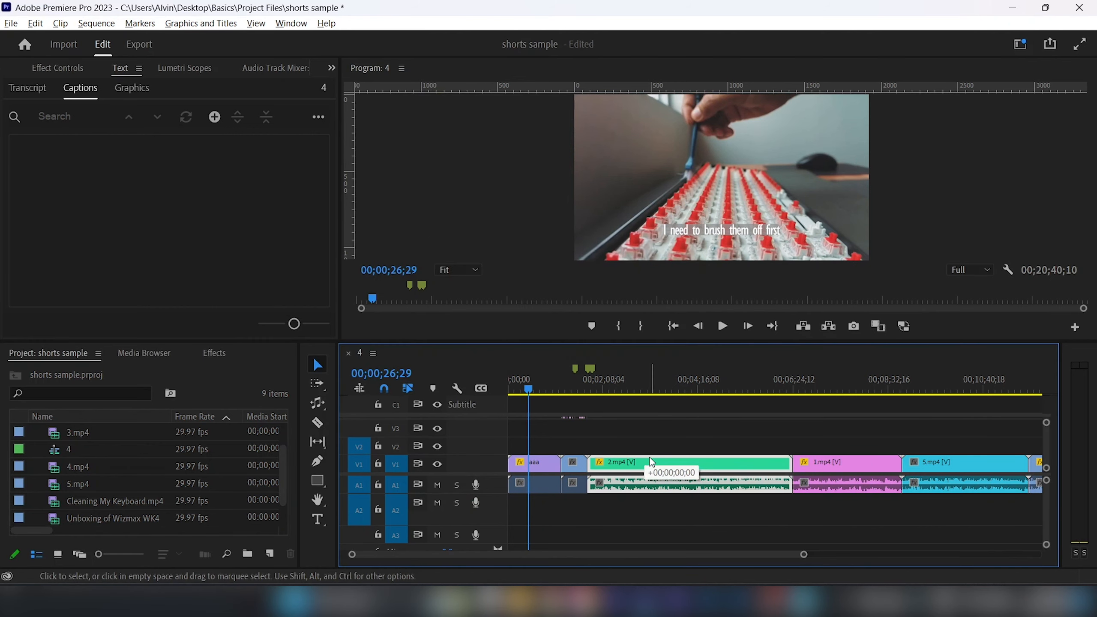
pyautogui.hotkey('shift', 'r')
pyautogui.write('bbb')
pyautogui.press('Return')
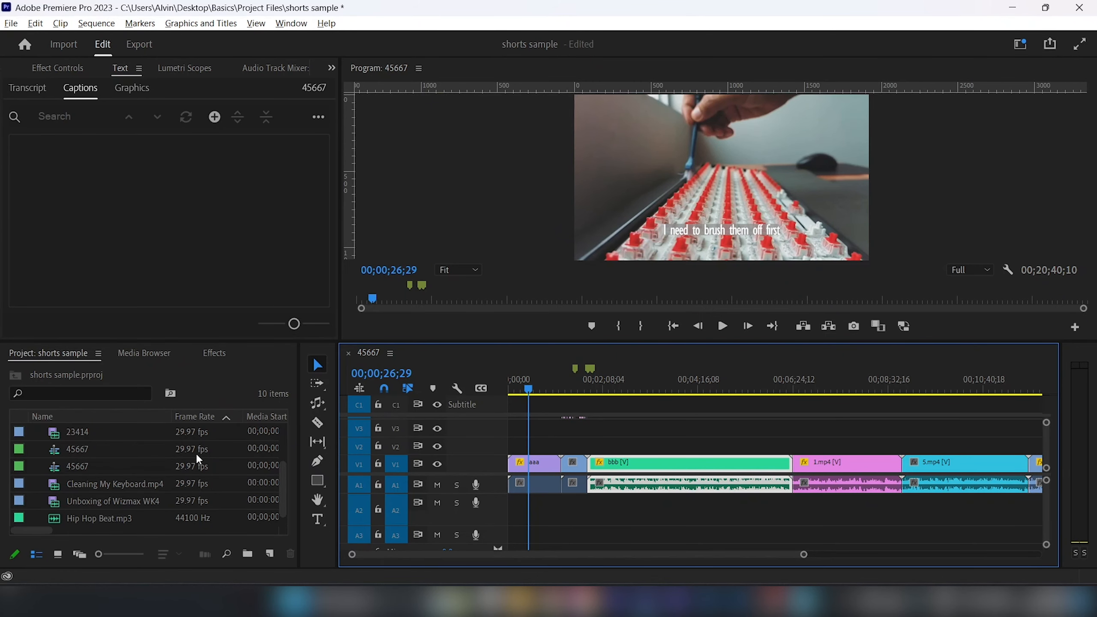
# Create a 1920 x 1080 adjustment layer at 29.97 fps and place it on V2 at the sequence start, above the aaa clip
pyautogui.click(271, 554)
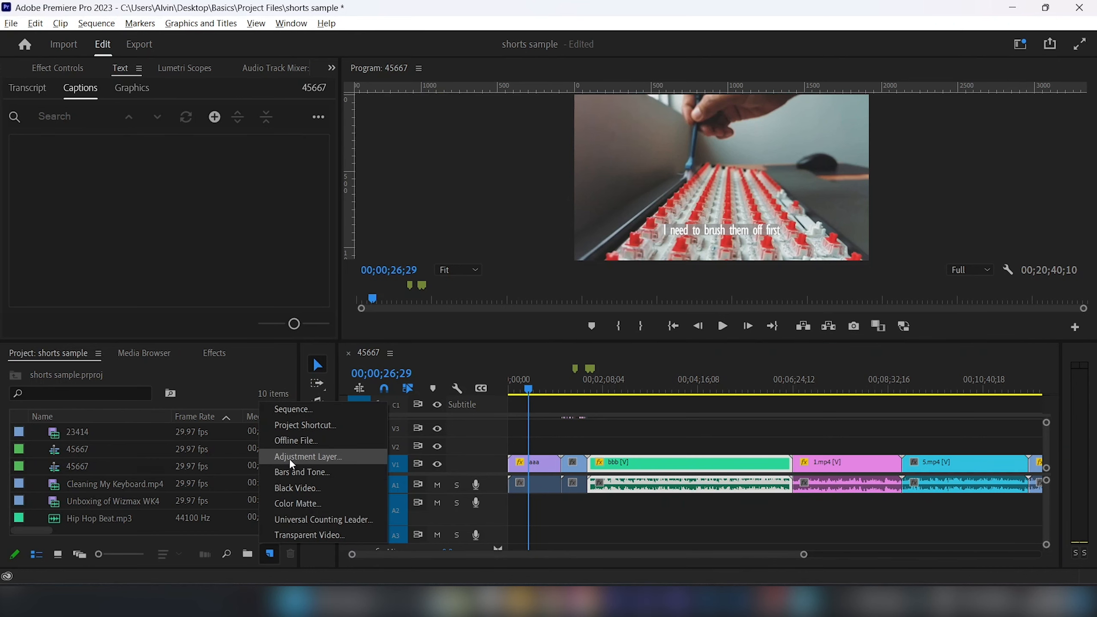
pyautogui.click(137, 488)
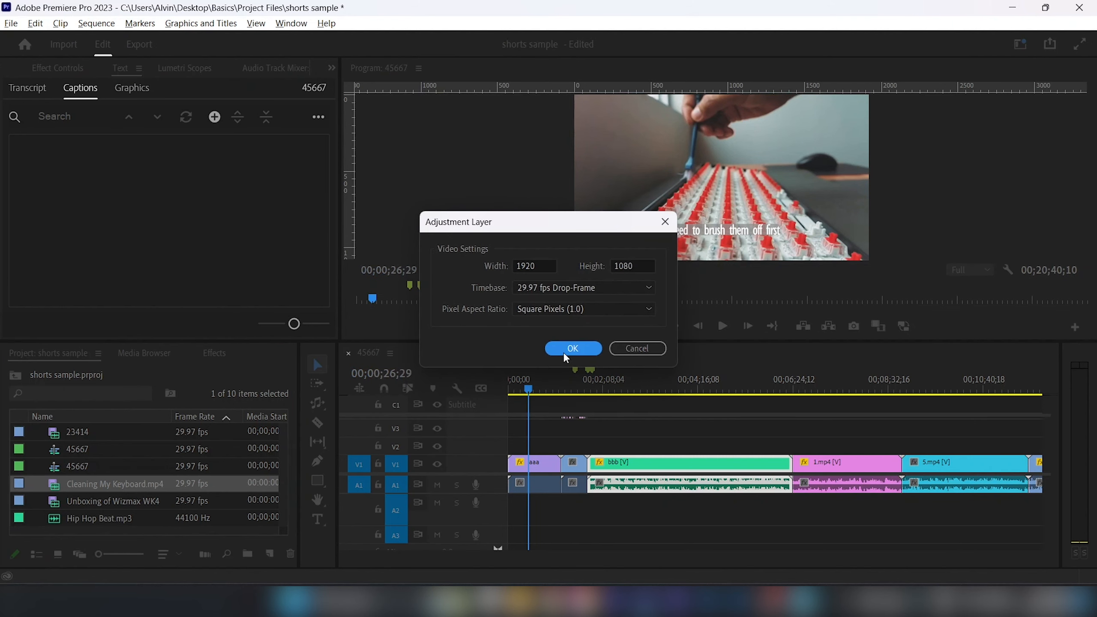
pyautogui.click(566, 357)
pyautogui.moveTo(44, 439); pyautogui.dragTo(577, 445)
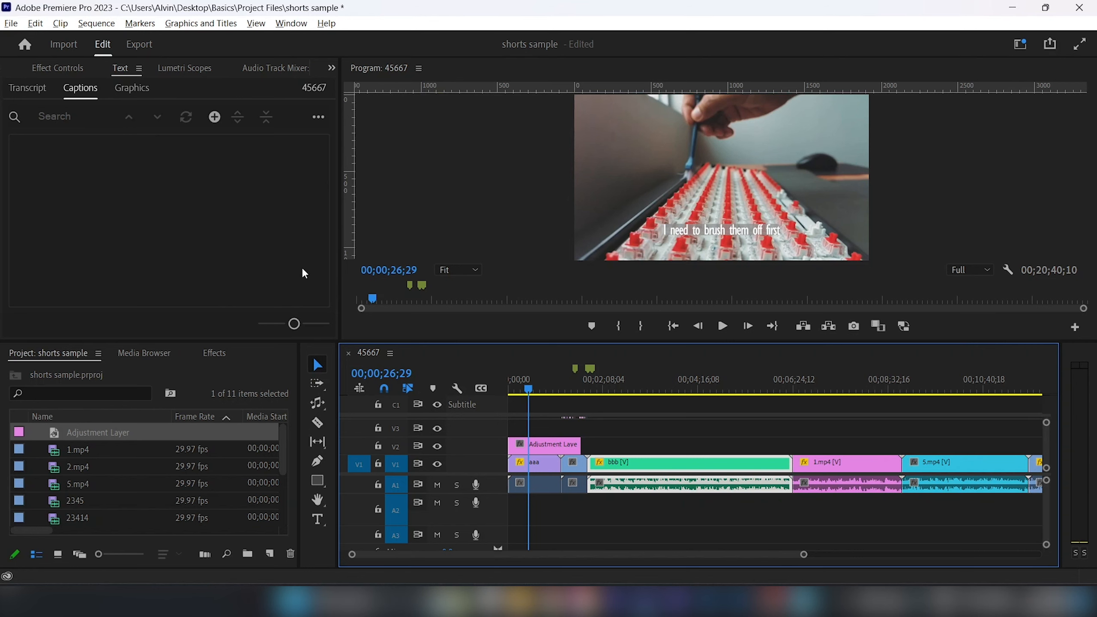
# Switch to the color workspace with the Lumetri Color controls and return to the editing layout
pyautogui.hotkey('alt', 'shift', '0')
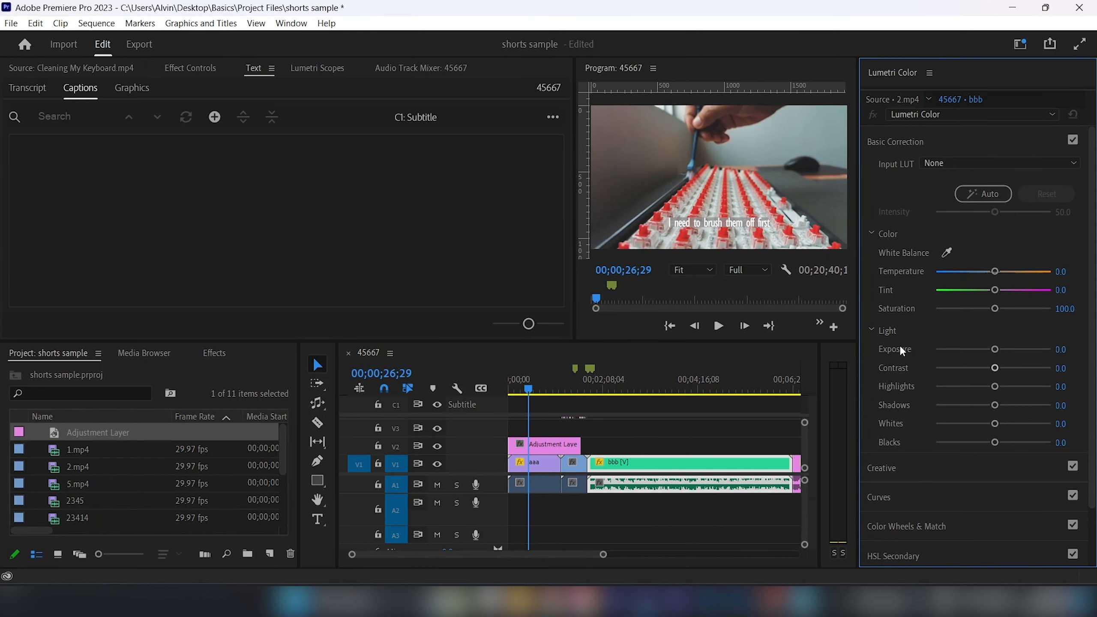
pyautogui.hotkey('alt', 'shift', '6')
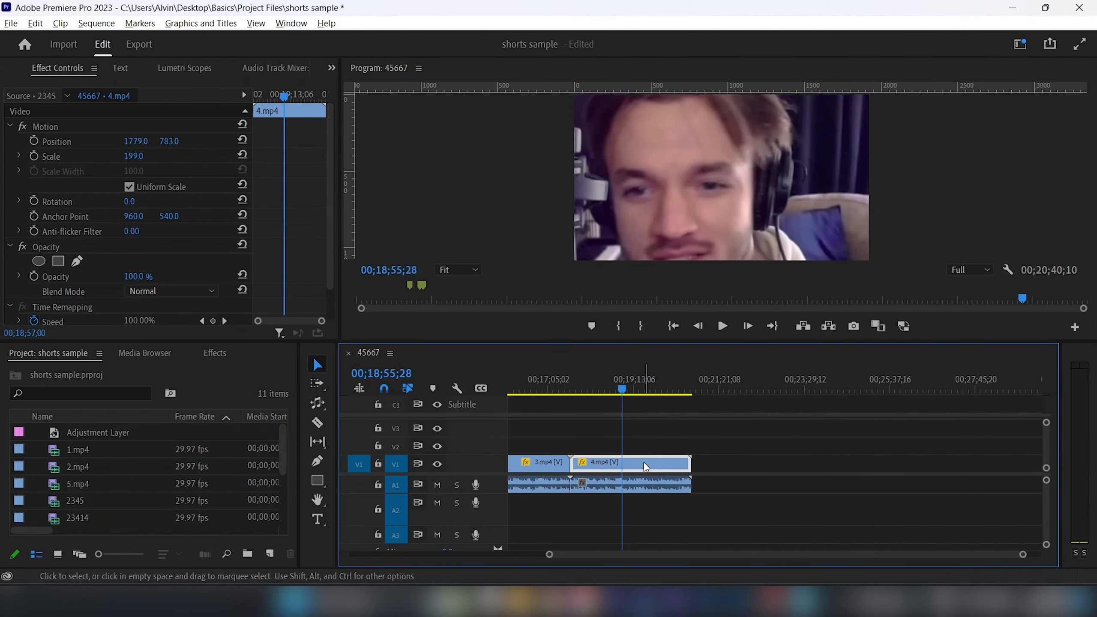
# Duplicate the video of the last 4.mp4 clip beyond the sequence end, with one copy on V1 and a stacked pair on V1 and V2
pyautogui.moveTo(655, 463); pyautogui.dragTo(895, 446)
pyautogui.press('=')
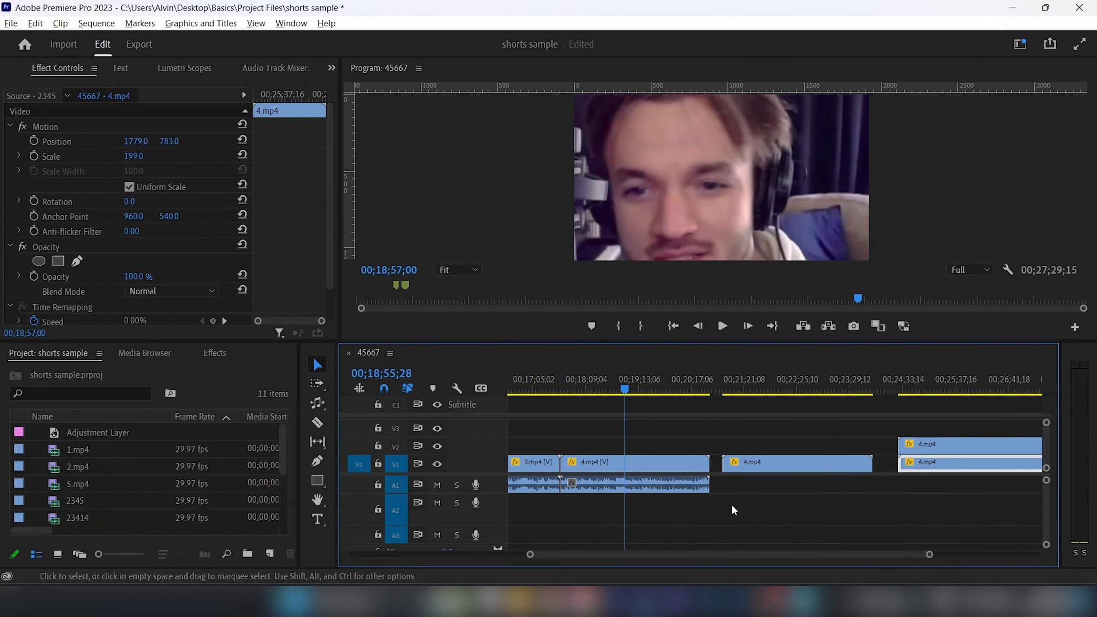
# Increase the height of the Video 1 track until its clips are tall enough for thumbnails
pyautogui.scroll(2, 737, 506)
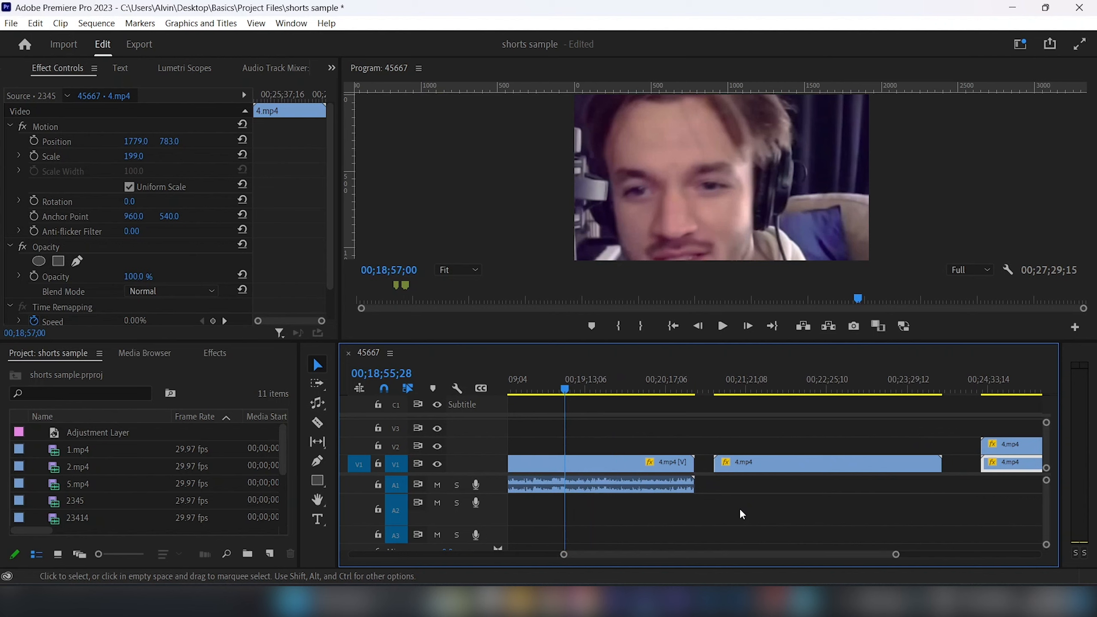
pyautogui.scroll(-3, 734, 507)
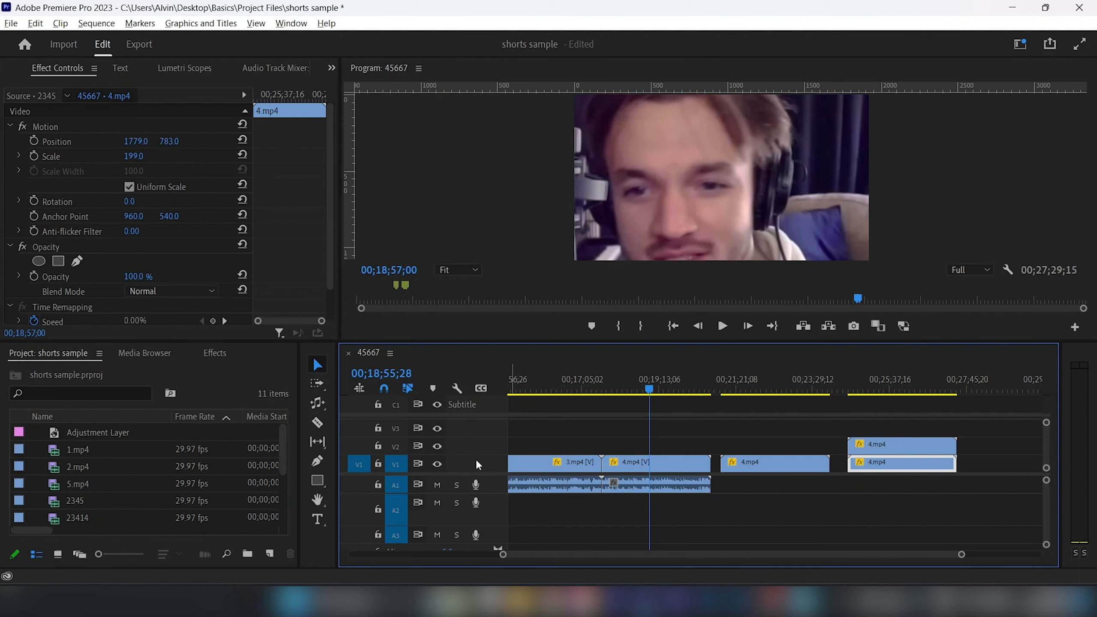
pyautogui.scroll(4, 476, 459)
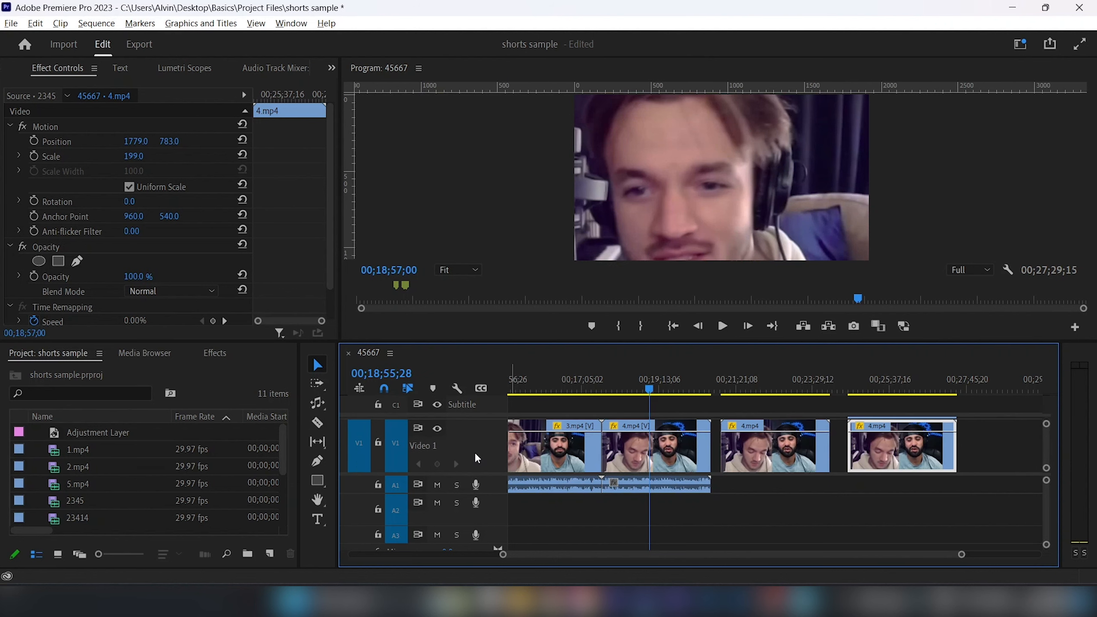